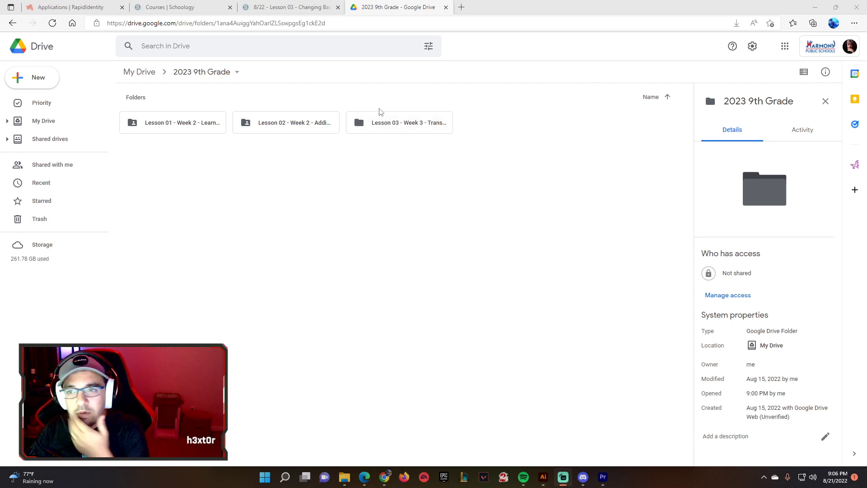
# Open the "Lesson 03 - Week 3 - Transitions" folder in Drive and download the whole folder
pyautogui.click(397, 128)
pyautogui.doubleClick(397, 129)
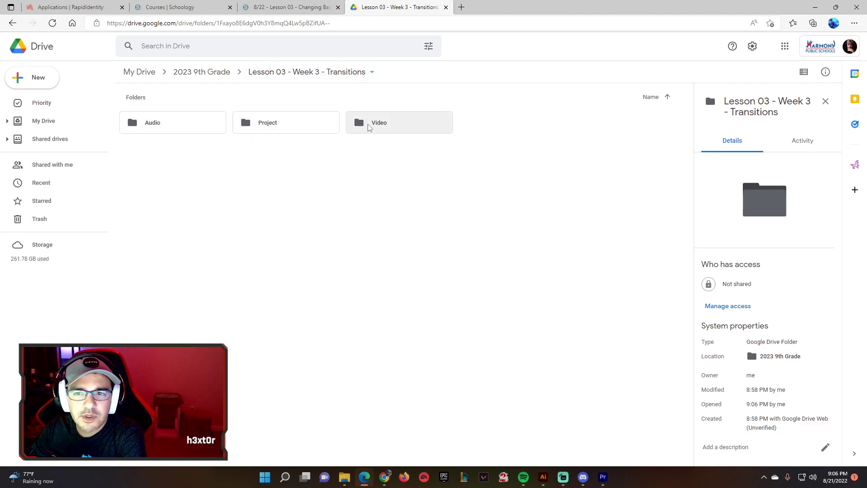
pyautogui.click(301, 74)
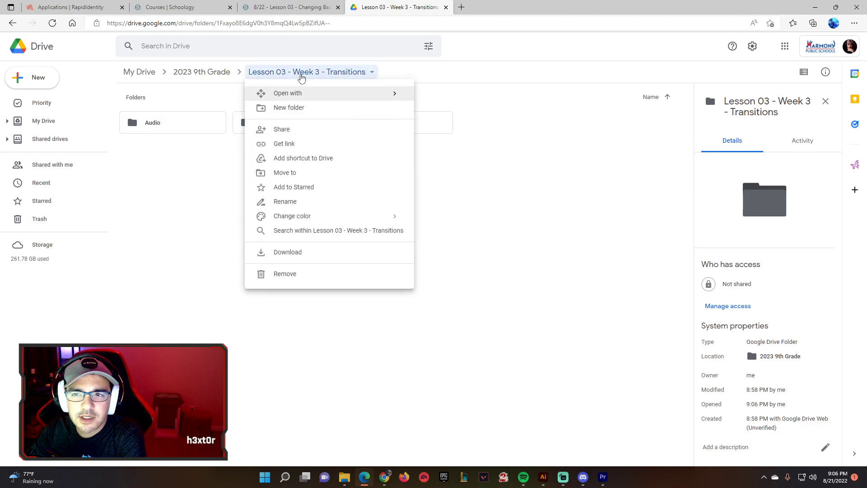
pyautogui.click(308, 261)
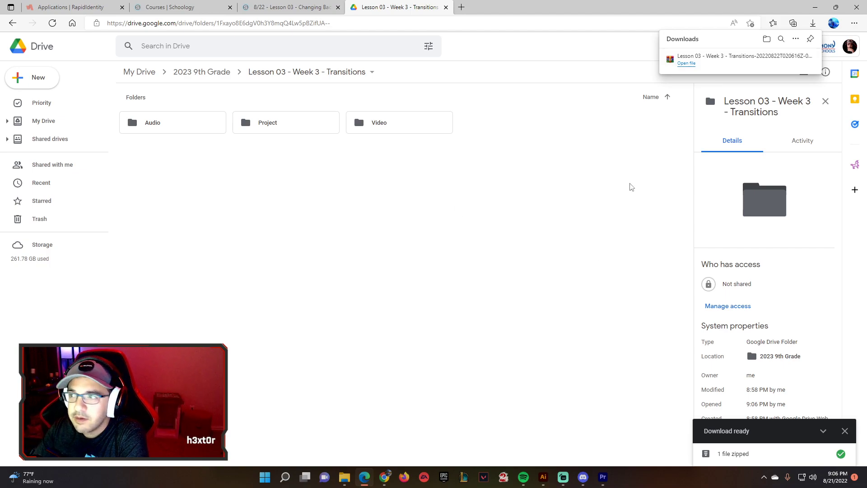
# Show the downloaded Lesson 03 archive in its folder and move the file window aside
pyautogui.moveTo(783, 65)
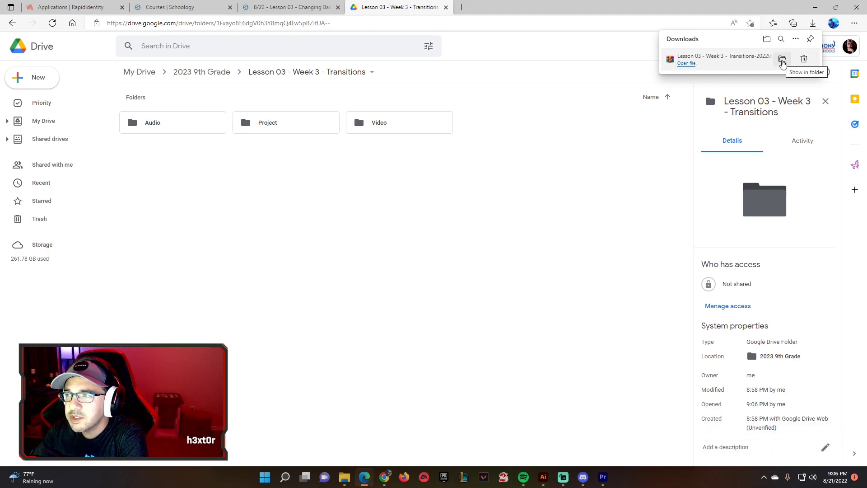
pyautogui.click(783, 60)
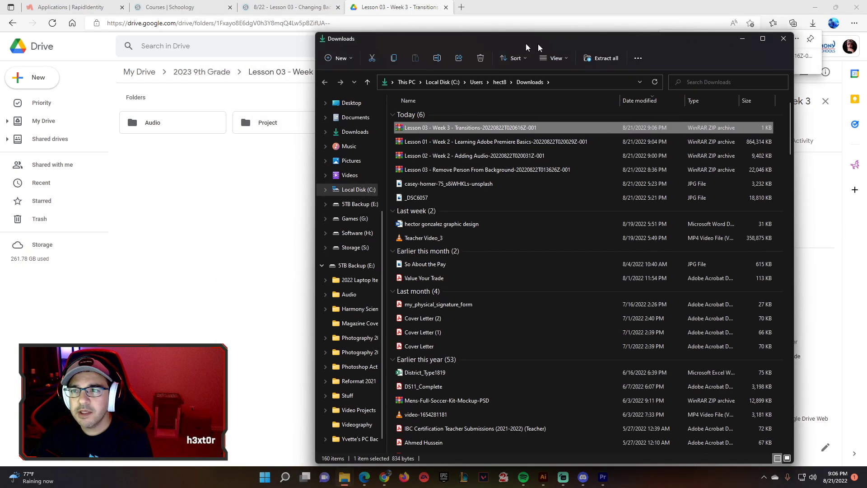
pyautogui.moveTo(527, 47); pyautogui.dragTo(595, 44)
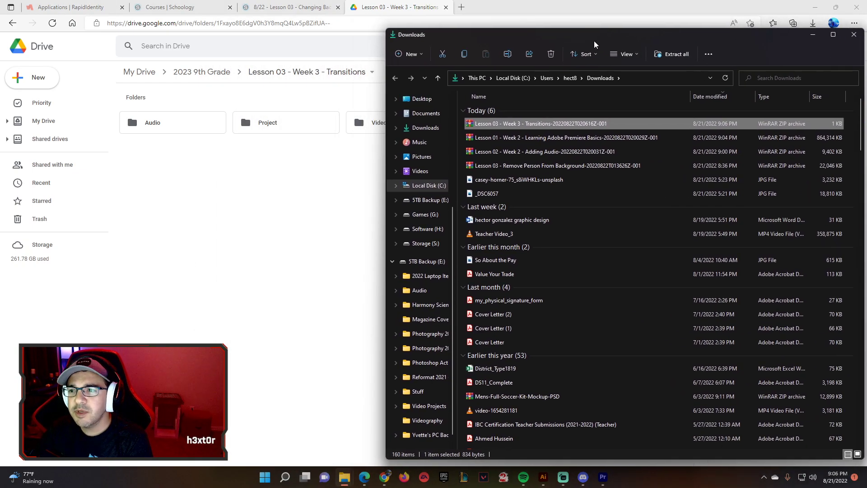
# Open the downloaded "Lesson 03 - Week 3 - Transitions" ZIP archive with Windows Explorer
pyautogui.rightClick(487, 131)
pyautogui.moveTo(524, 176)
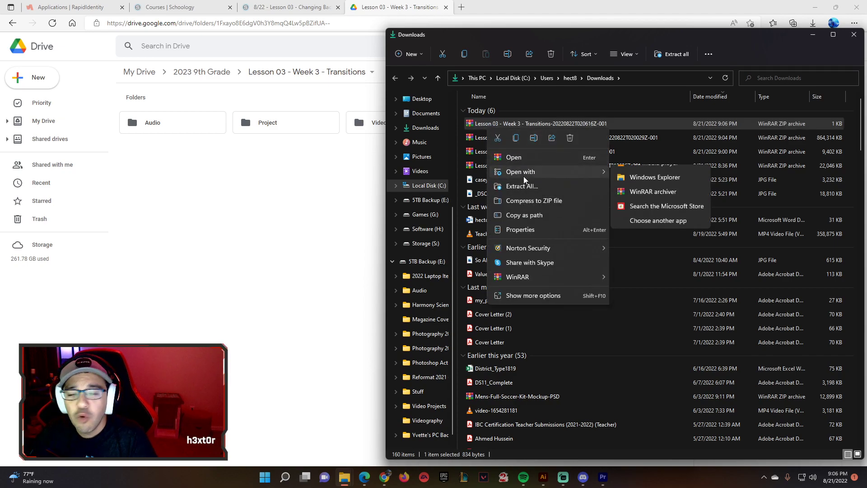
pyautogui.press('Escape')
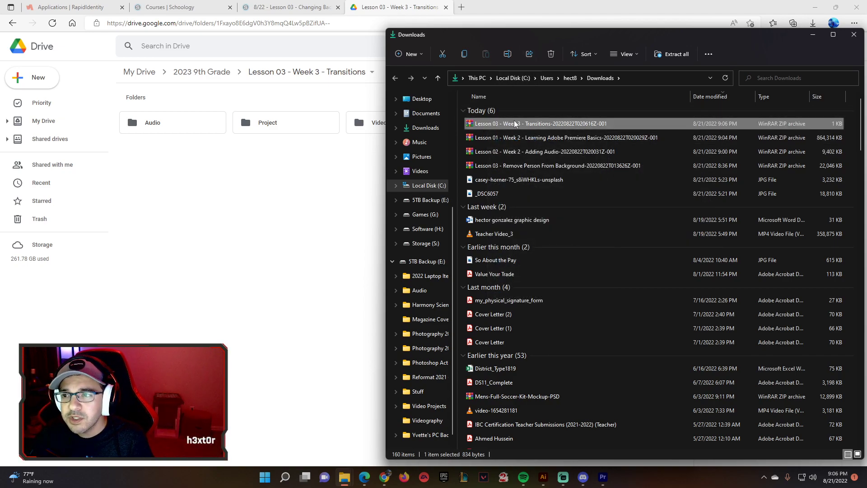
pyautogui.rightClick(526, 125)
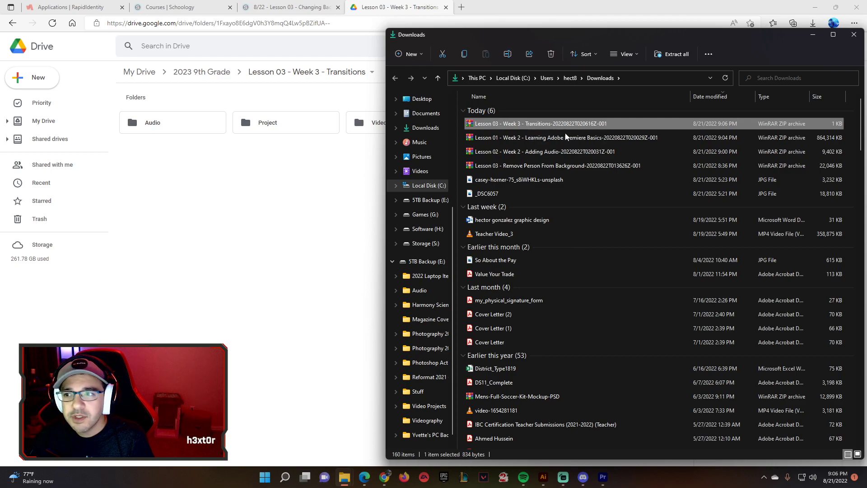
pyautogui.moveTo(571, 166)
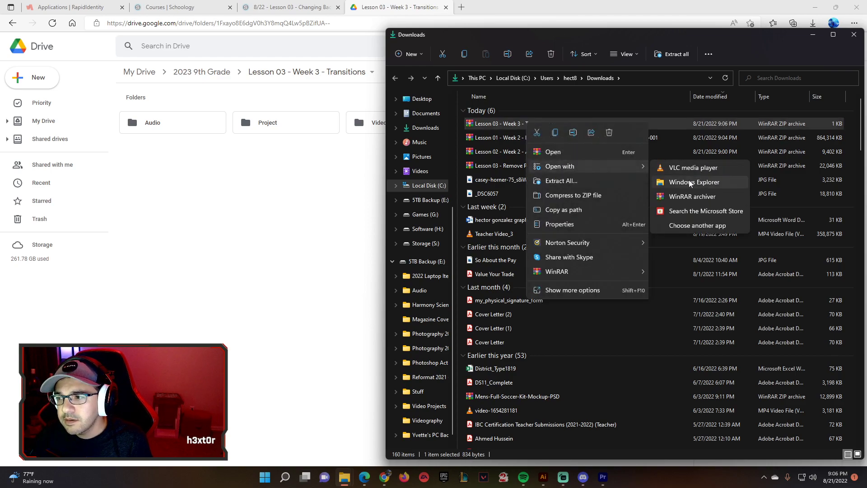
pyautogui.click(689, 182)
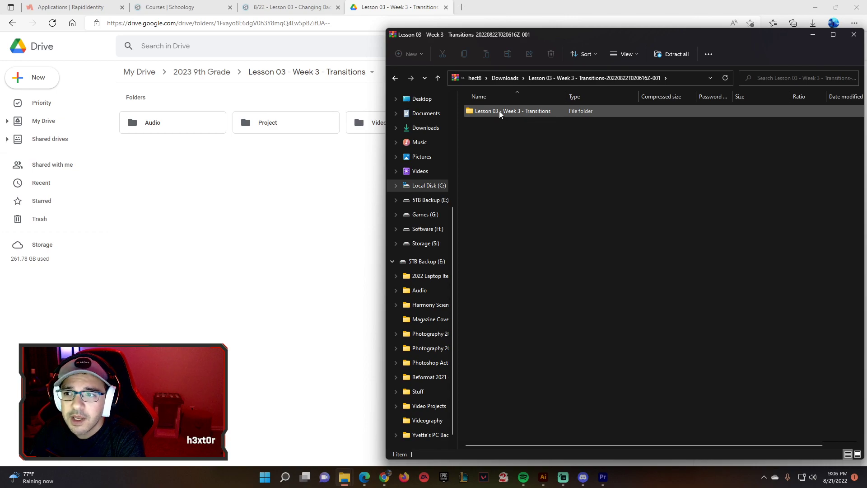
# Copy the "Lesson 03 - Week 3 - Transitions" folder from the archive into Documents and check the lesson folders there
pyautogui.moveTo(503, 113); pyautogui.dragTo(424, 119)
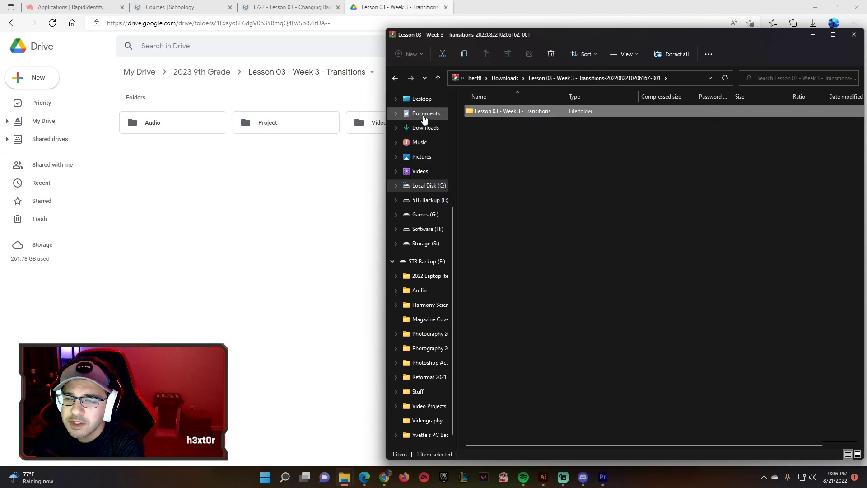
pyautogui.click(424, 116)
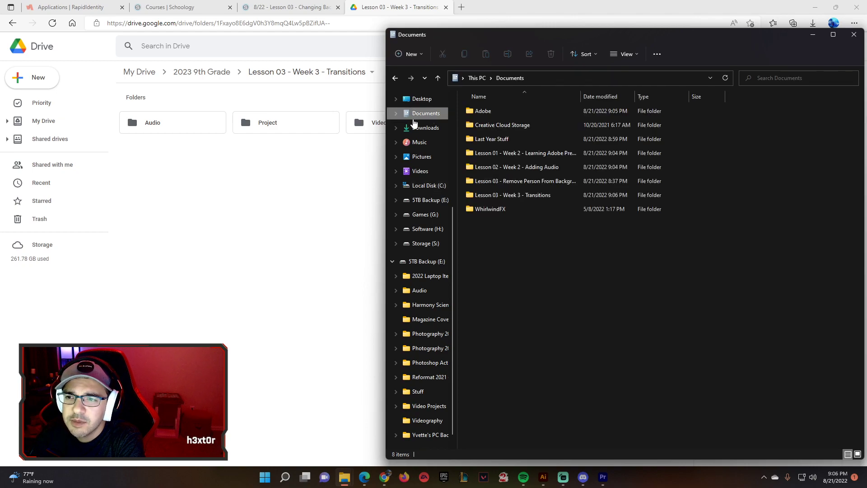
pyautogui.click(491, 196)
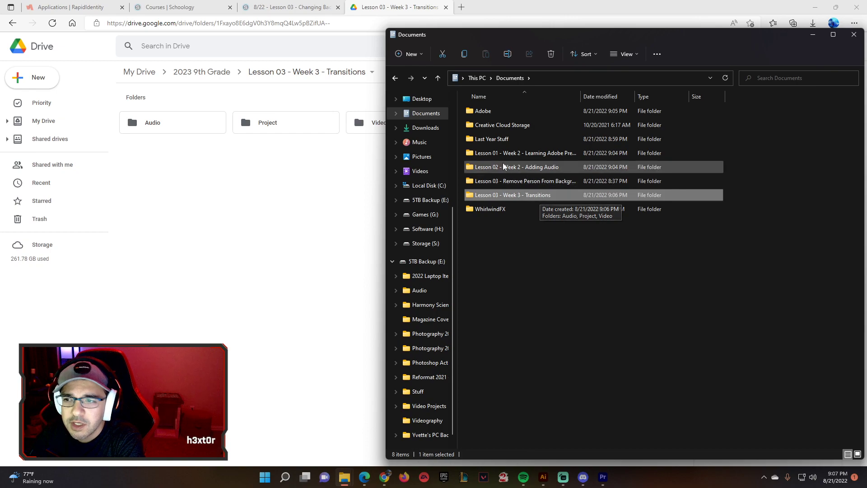
pyautogui.click(483, 169)
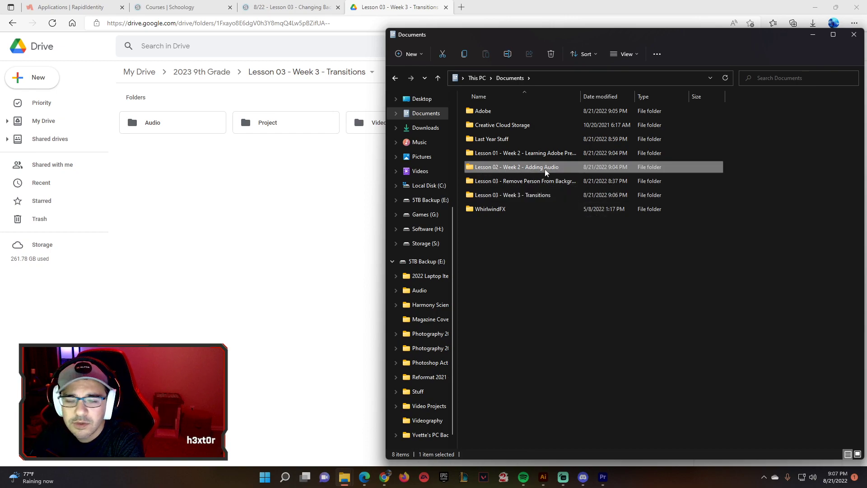
pyautogui.click(515, 154)
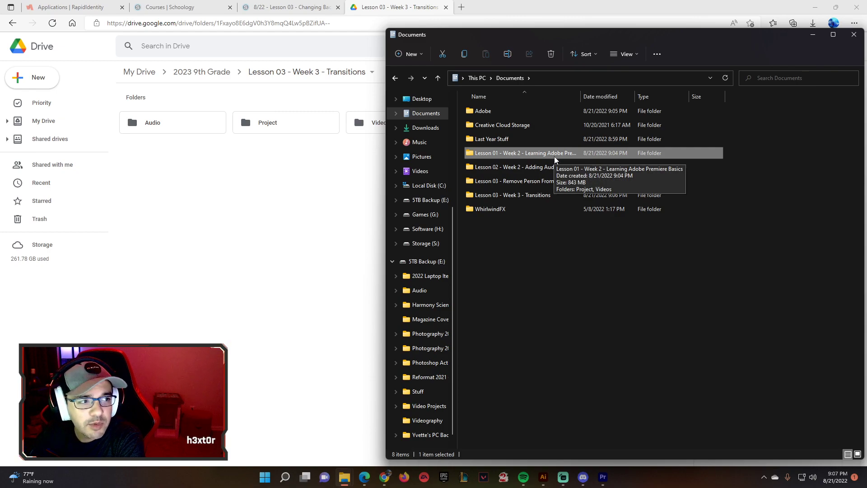
pyautogui.click(524, 197)
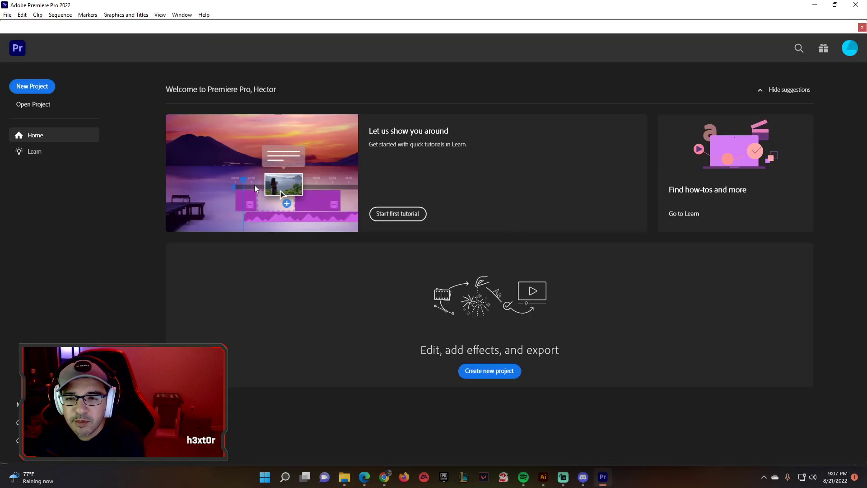
# Create a Premiere Pro project named "Lesson 03 - Transitions" in the Project subfolder of Documents' "Lesson 03 - Week 3 - Transitions" folder
pyautogui.click(28, 90)
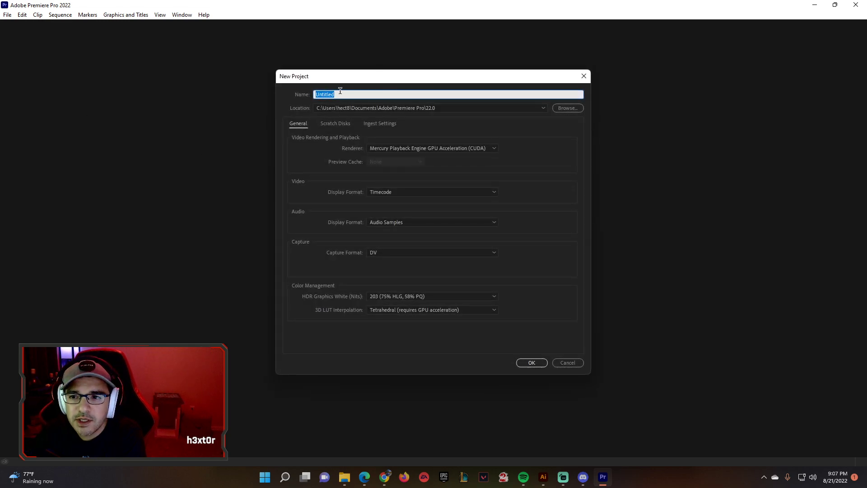
pyautogui.write('Lesson 03 - Transitions')
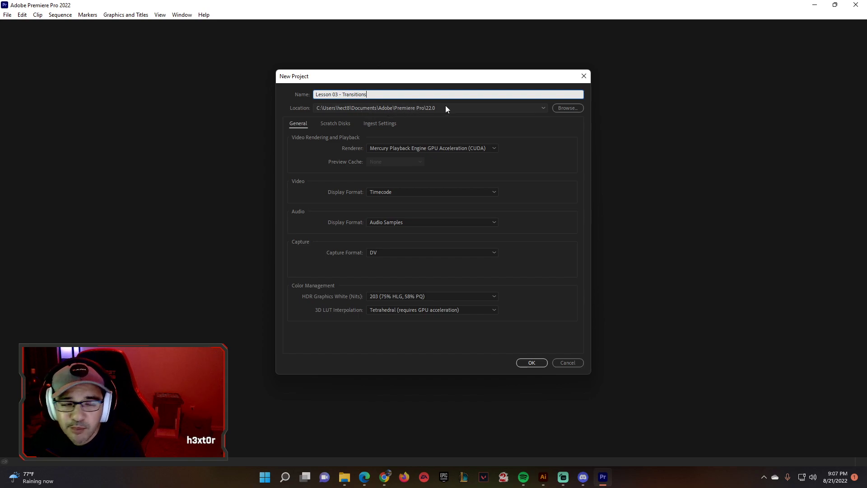
pyautogui.click(567, 108)
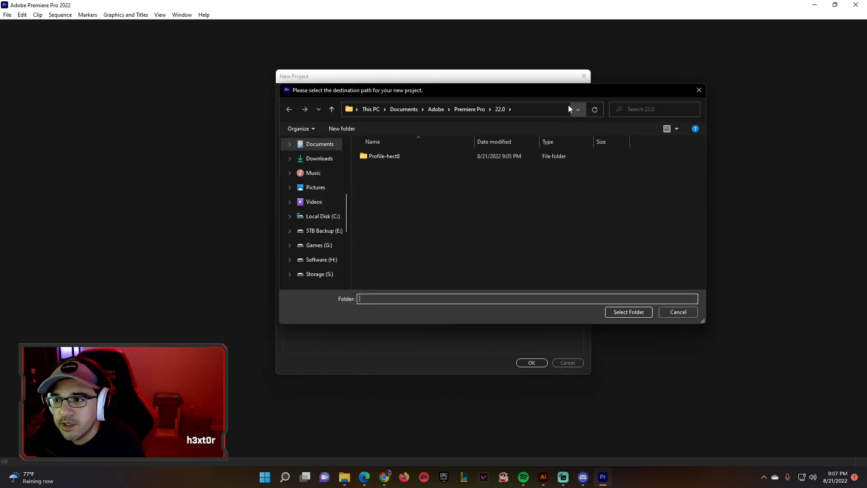
pyautogui.click(328, 145)
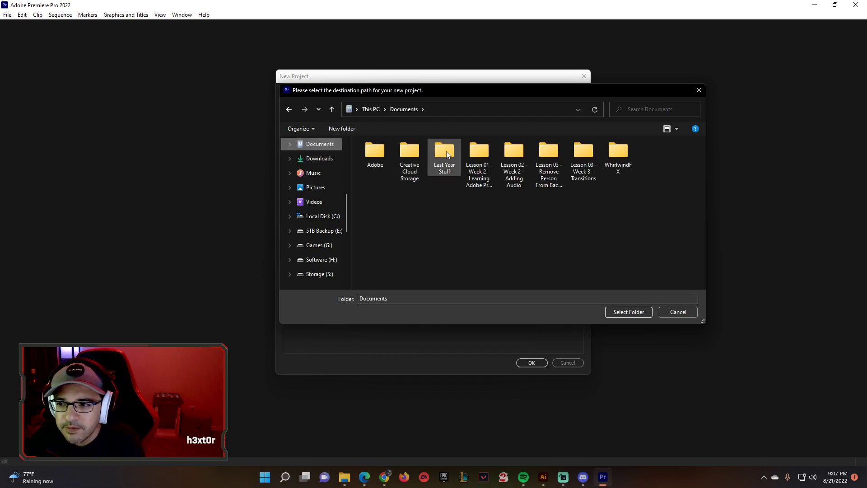
pyautogui.click(551, 155)
pyautogui.click(585, 180)
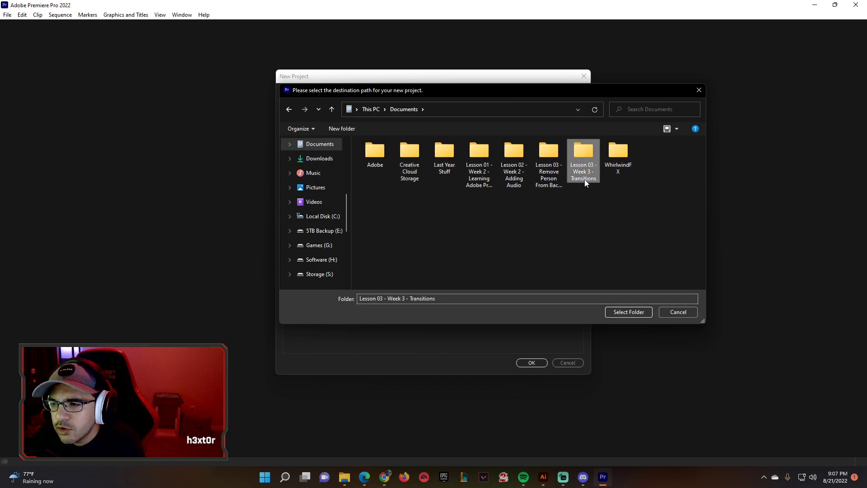
pyautogui.doubleClick(590, 156)
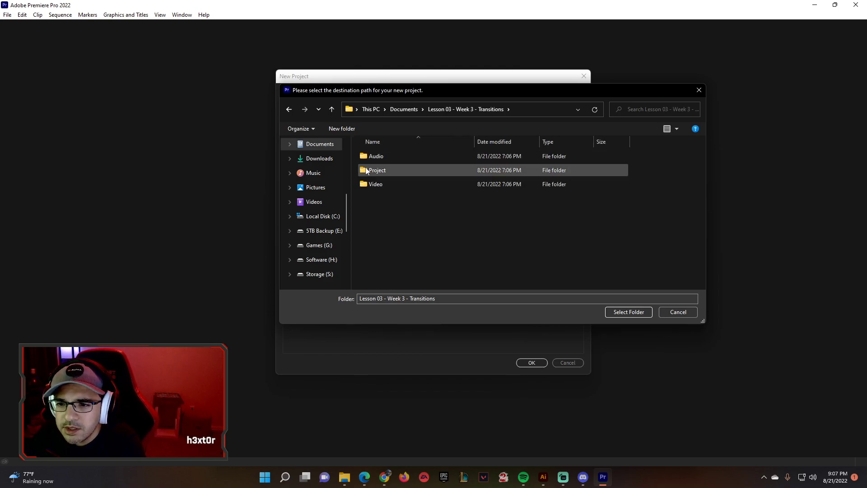
pyautogui.click(381, 170)
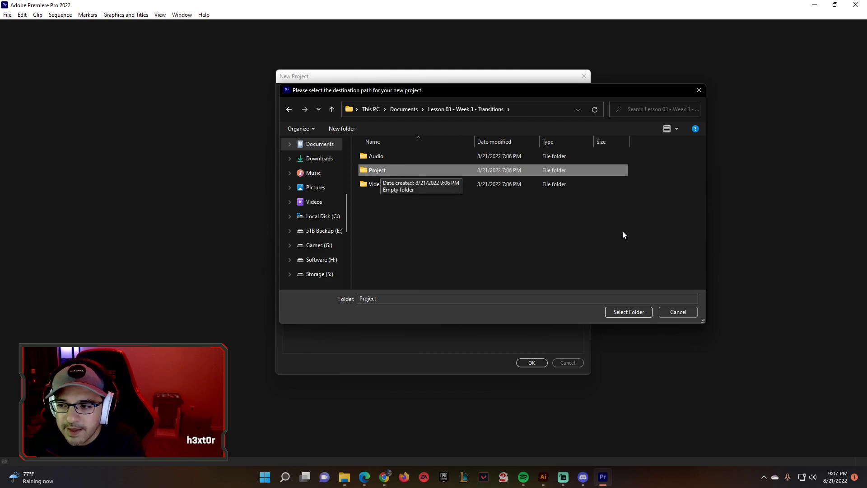
pyautogui.click(627, 313)
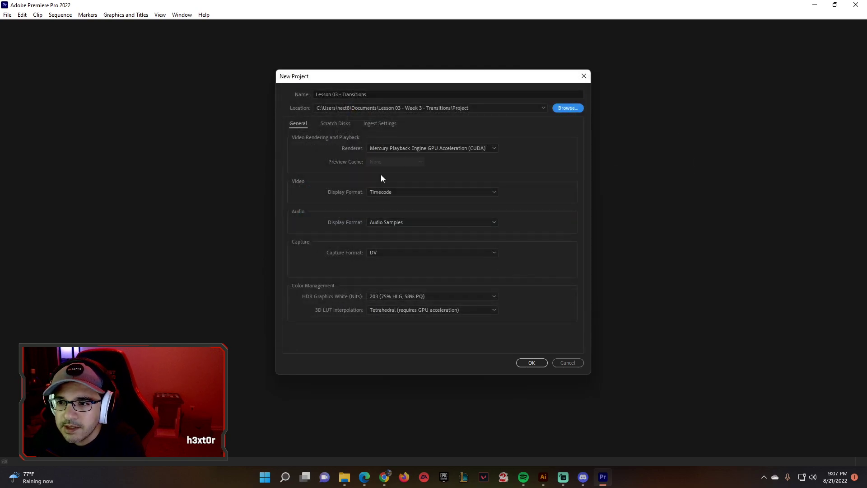
pyautogui.click(533, 363)
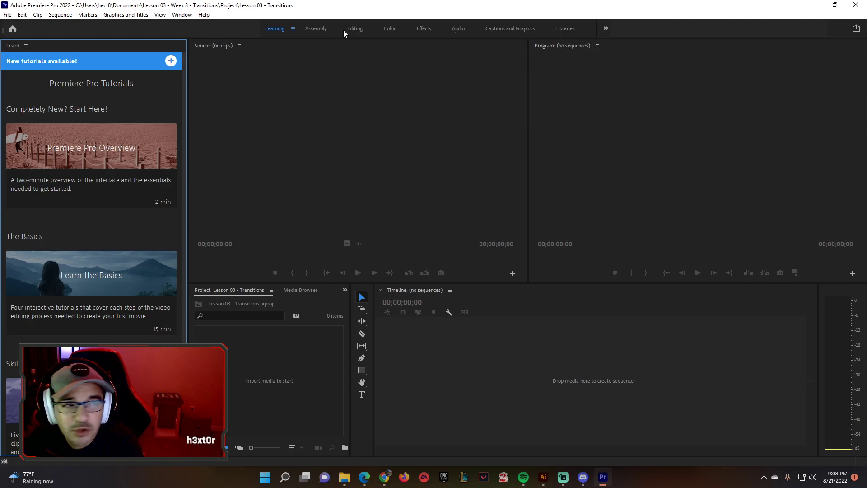
# Switch the workspace to Editing
pyautogui.rightClick(843, 32)
pyautogui.click(790, 30)
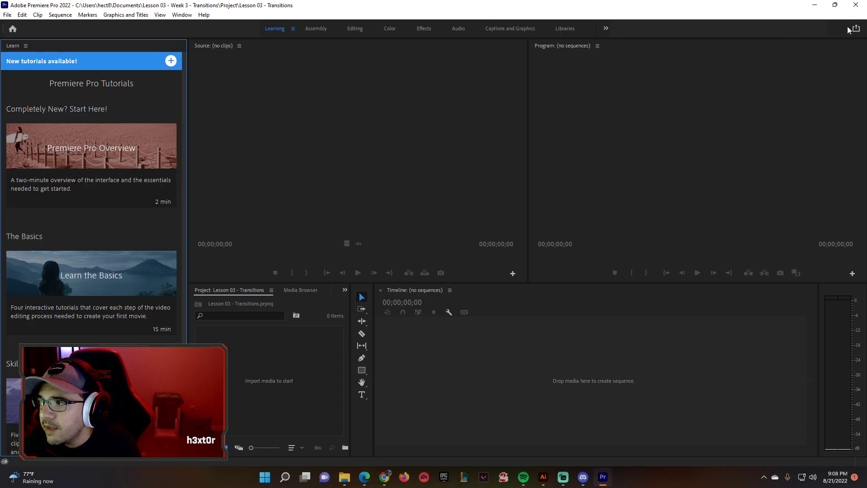
pyautogui.click(356, 29)
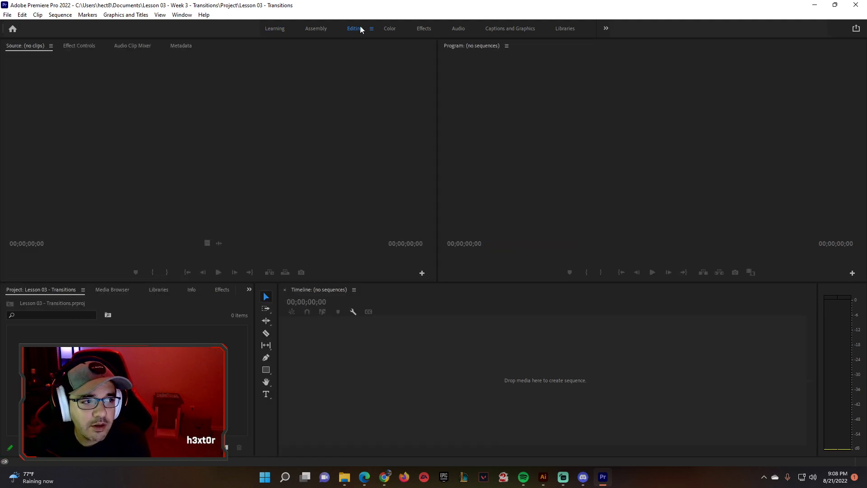
# Import the whole Videos folder from "Lesson 01 - Week 2 - Learning Adobe Premiere Basics" in Documents into the project
pyautogui.click(127, 398)
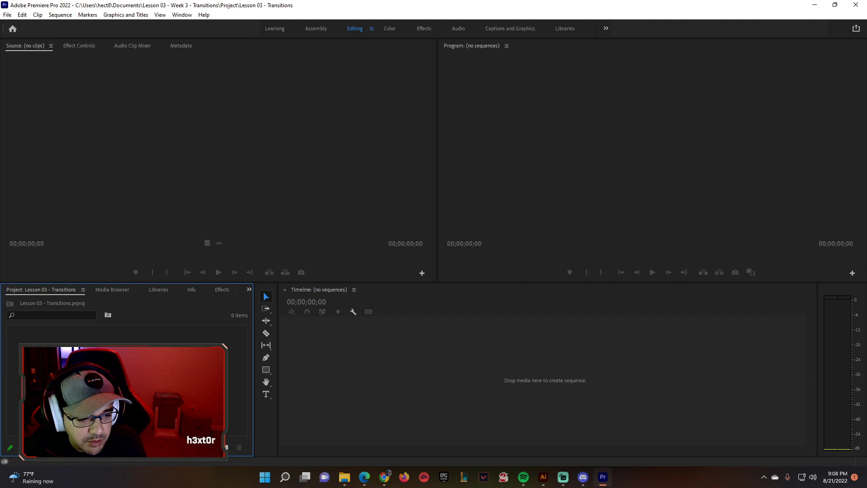
pyautogui.hotkey('alt', 'Tab')
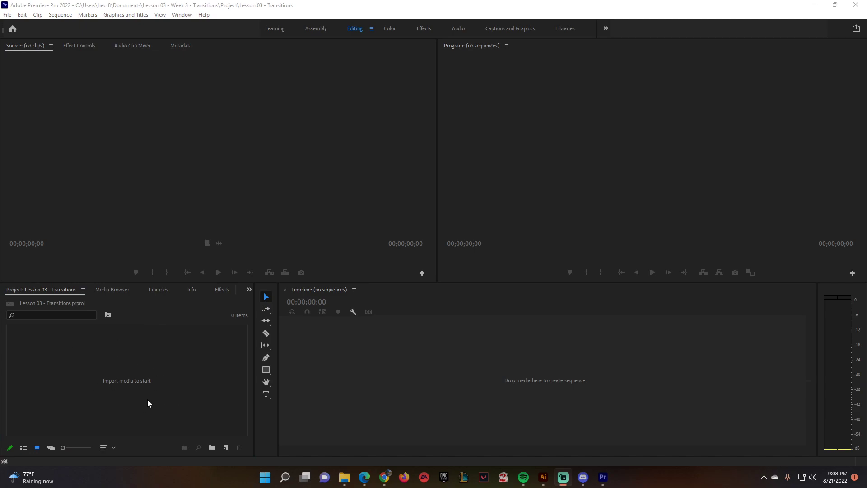
pyautogui.click(141, 360)
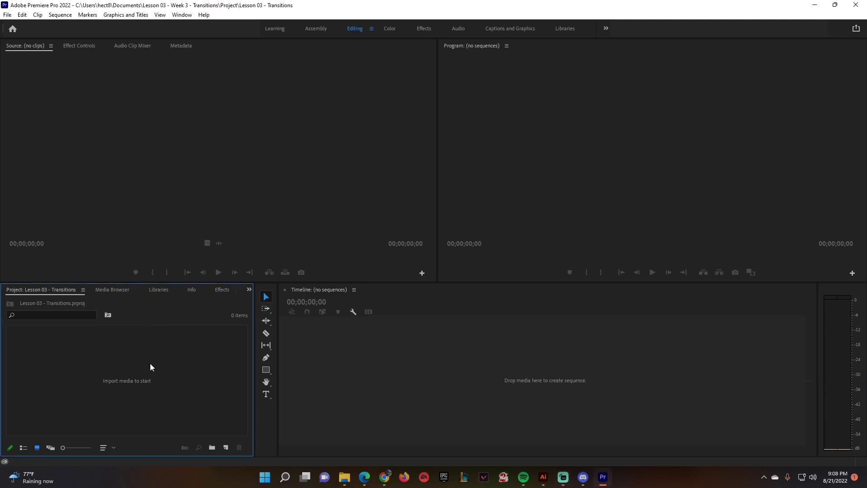
pyautogui.doubleClick(150, 364)
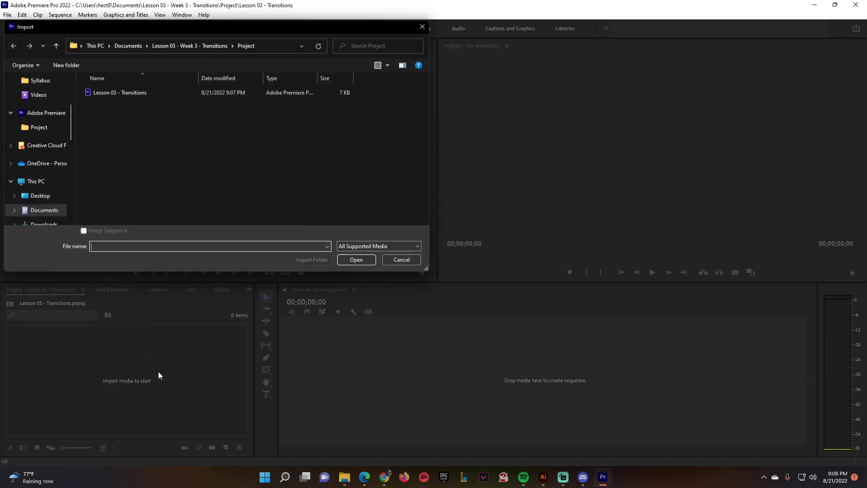
pyautogui.click(128, 46)
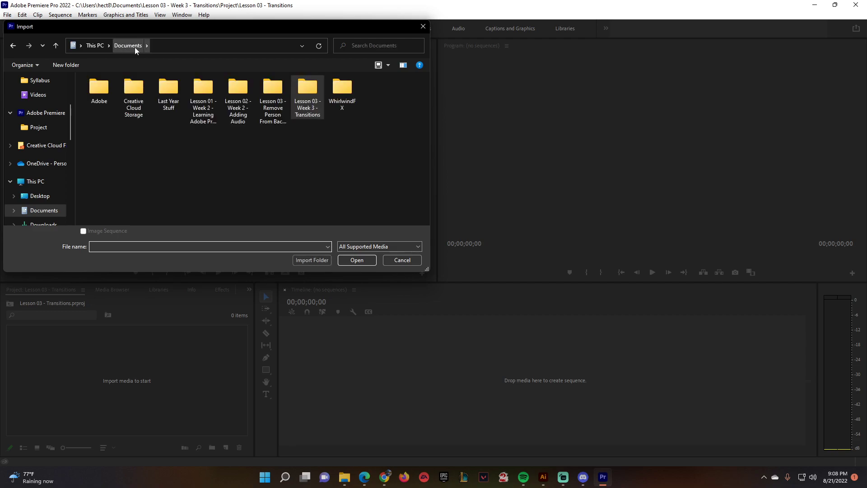
pyautogui.doubleClick(209, 92)
pyautogui.click(143, 110)
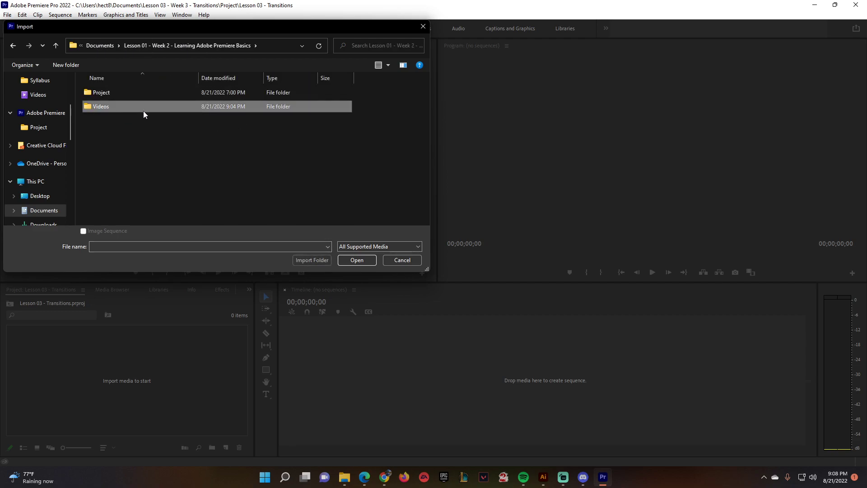
pyautogui.click(298, 260)
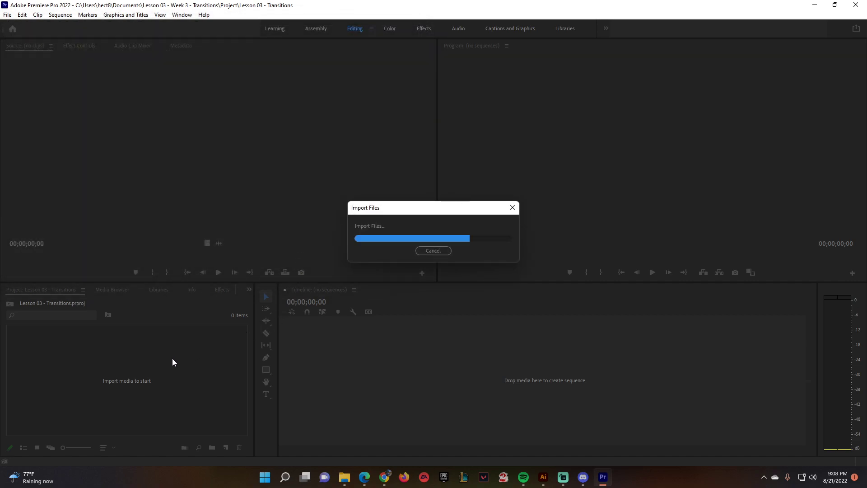
# Import the whole Audio folder from "Lesson 02 - Week 2 - Adding Audio" in Documents into the project
pyautogui.doubleClick(144, 354)
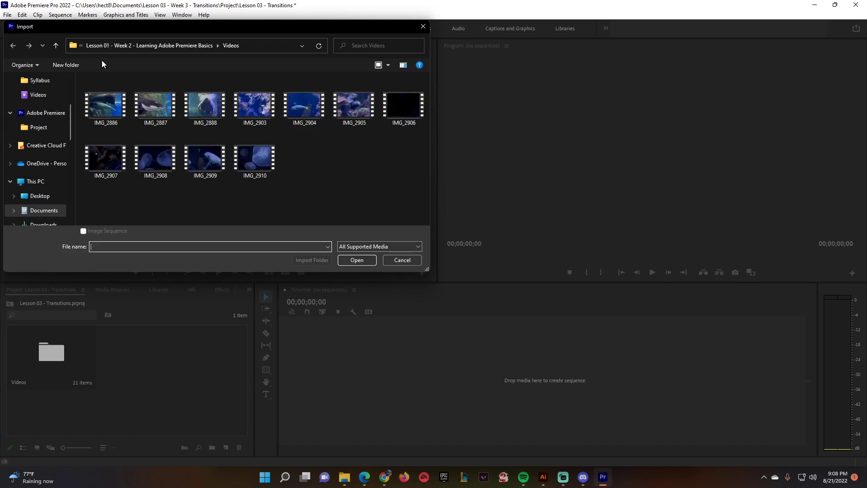
pyautogui.click(112, 47)
pyautogui.click(102, 47)
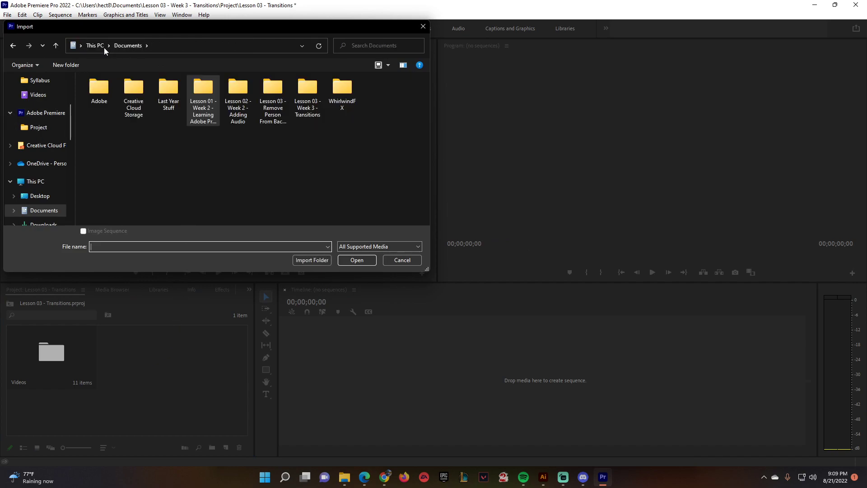
pyautogui.doubleClick(236, 91)
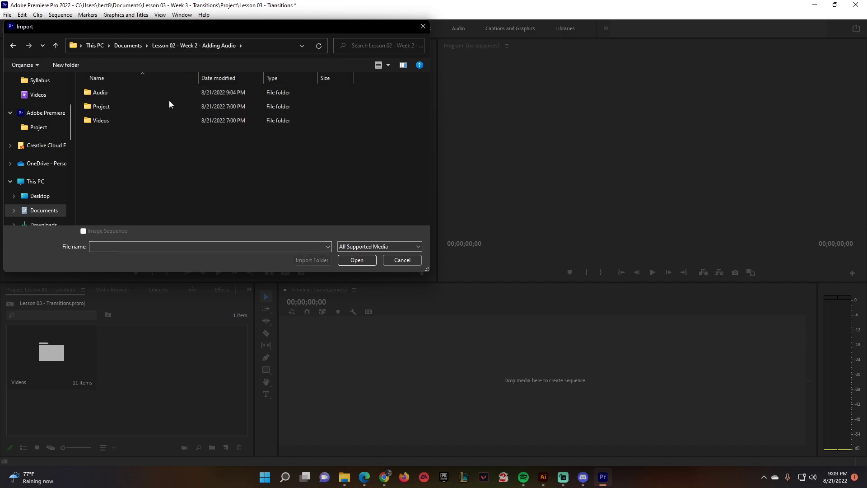
pyautogui.click(121, 94)
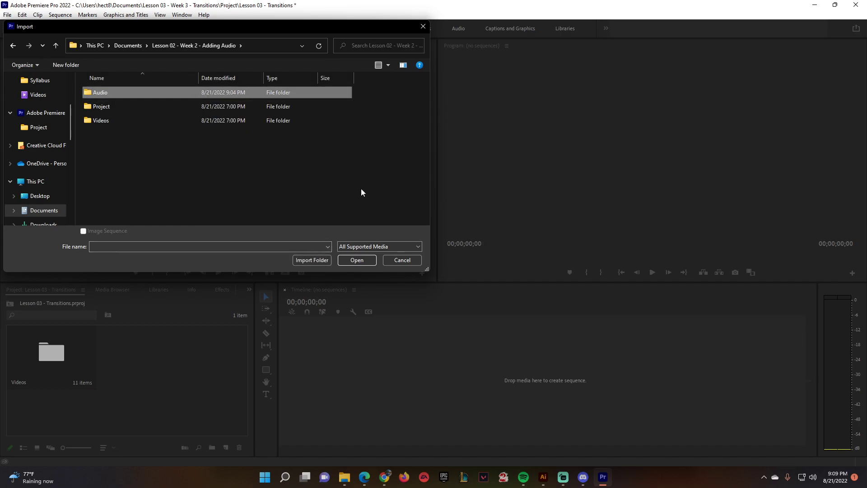
pyautogui.click(312, 260)
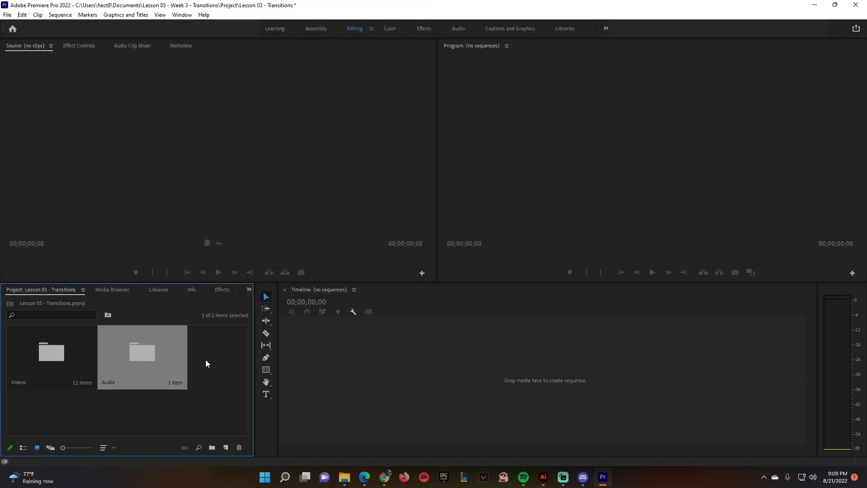
pyautogui.click(38, 355)
pyautogui.click(131, 359)
pyautogui.click(236, 354)
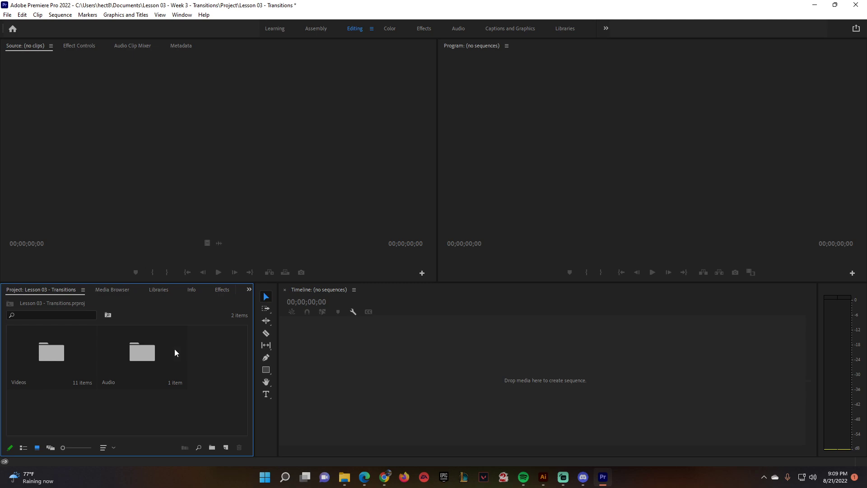
# Show the project items as a list with the Videos bin expanded, and create a sequence from IMG_2906.MOV
pyautogui.click(23, 448)
pyautogui.click(23, 351)
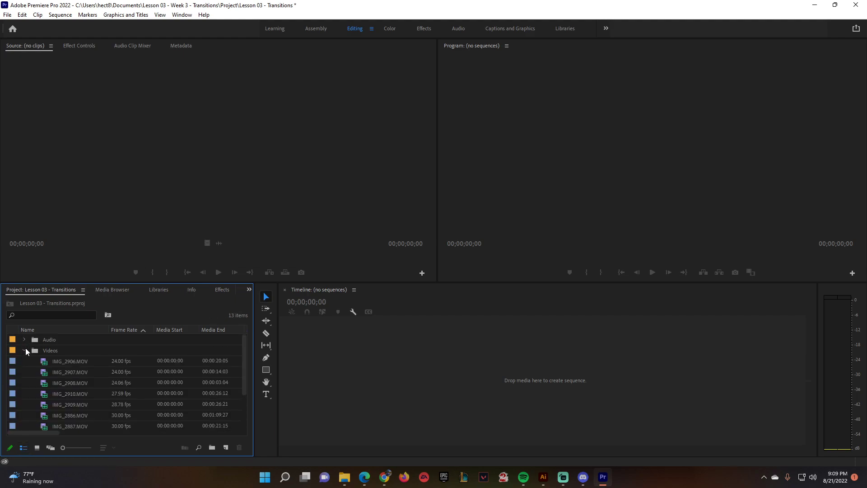
pyautogui.click(25, 350)
pyautogui.click(24, 351)
pyautogui.click(61, 360)
pyautogui.moveTo(44, 365); pyautogui.dragTo(488, 396)
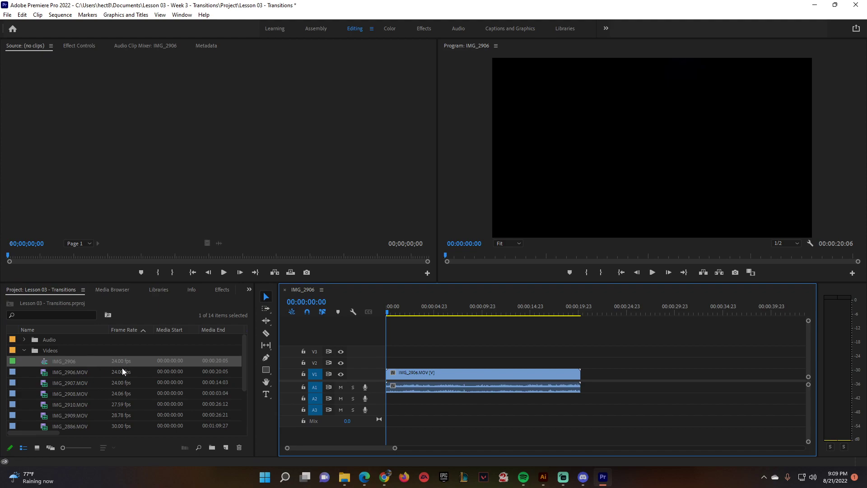
# Rename the new sequence "Lesson 03 - Transitions" and delete the IMG_2906.MOV clip from its timeline
pyautogui.scroll(-2, 144, 388)
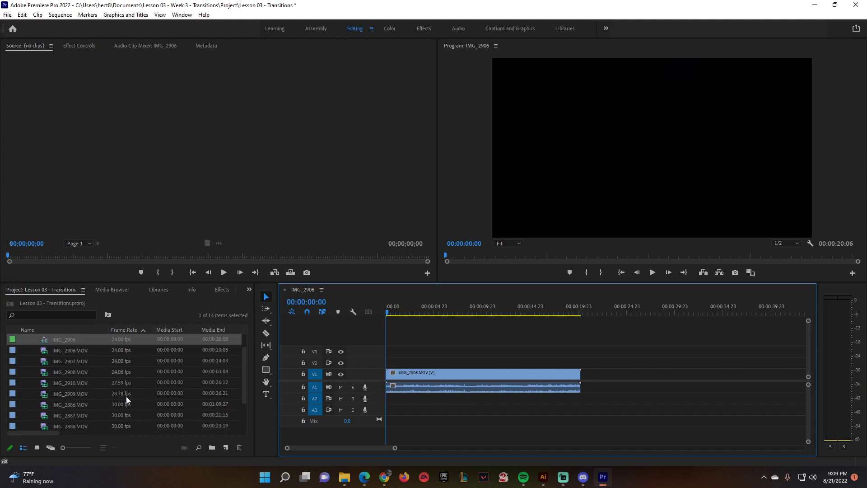
pyautogui.scroll(-1, 128, 396)
pyautogui.scroll(3, 124, 392)
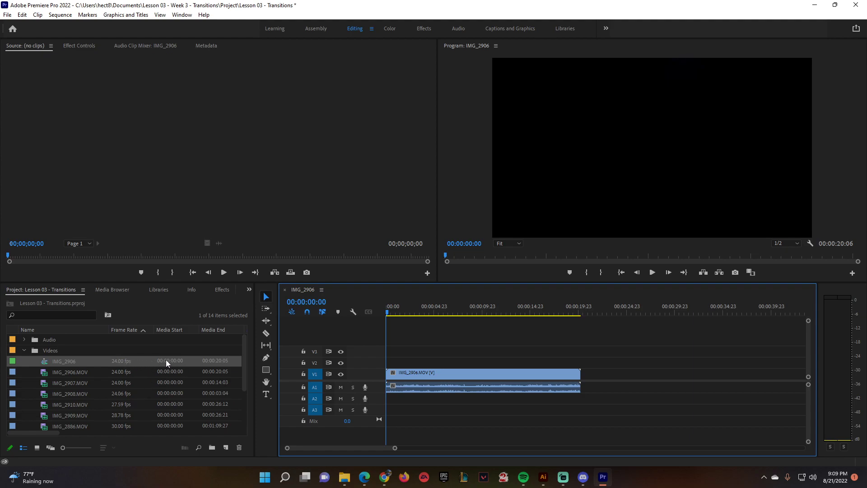
pyautogui.click(67, 360)
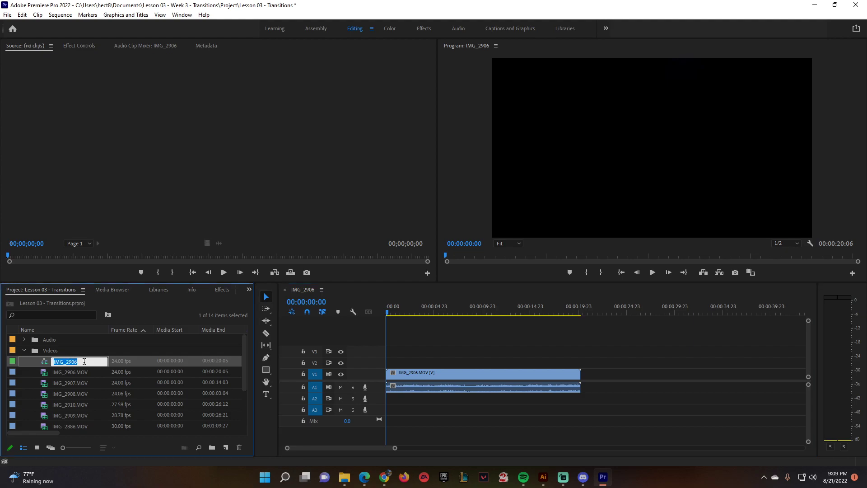
pyautogui.click(81, 371)
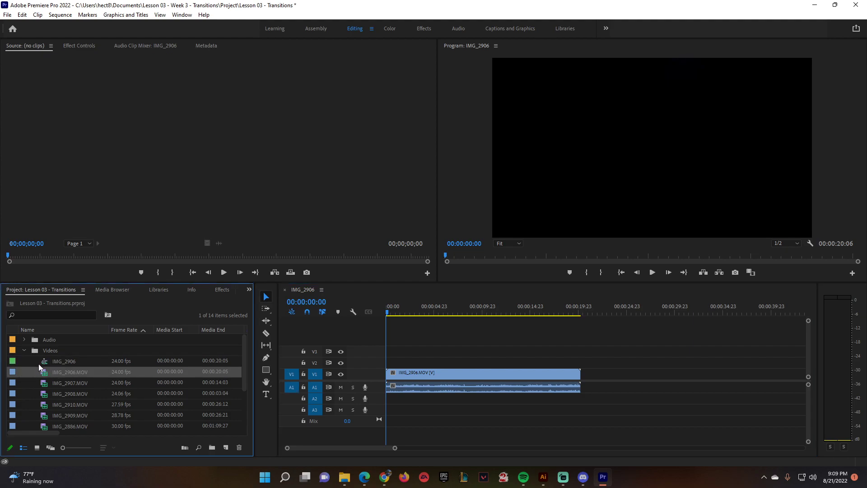
pyautogui.click(65, 362)
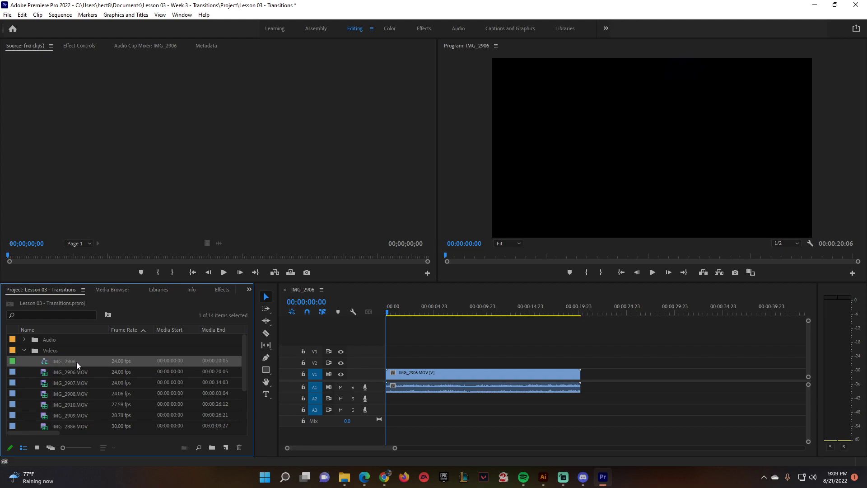
pyautogui.click(69, 362)
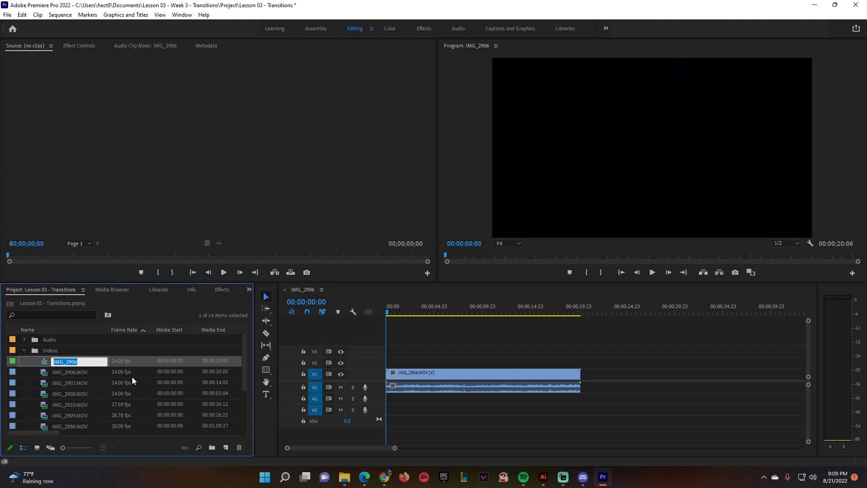
pyautogui.write('Lesson 03 - T')
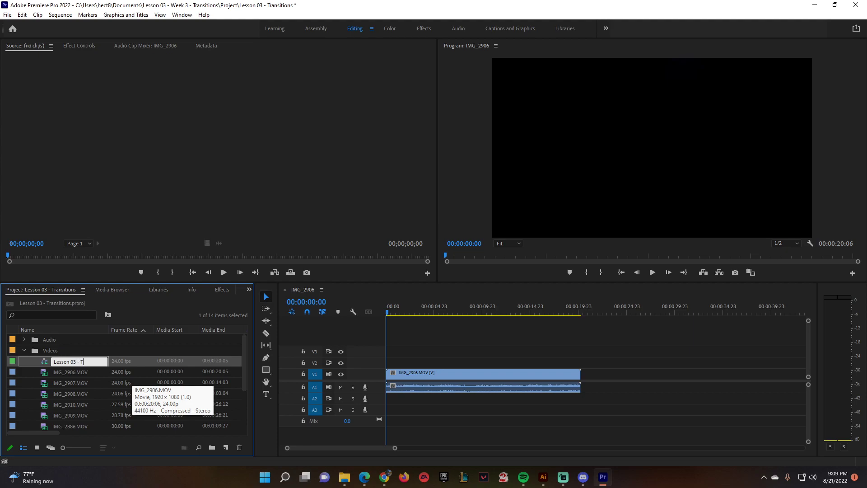
pyautogui.write('ransitions')
pyautogui.click(61, 371)
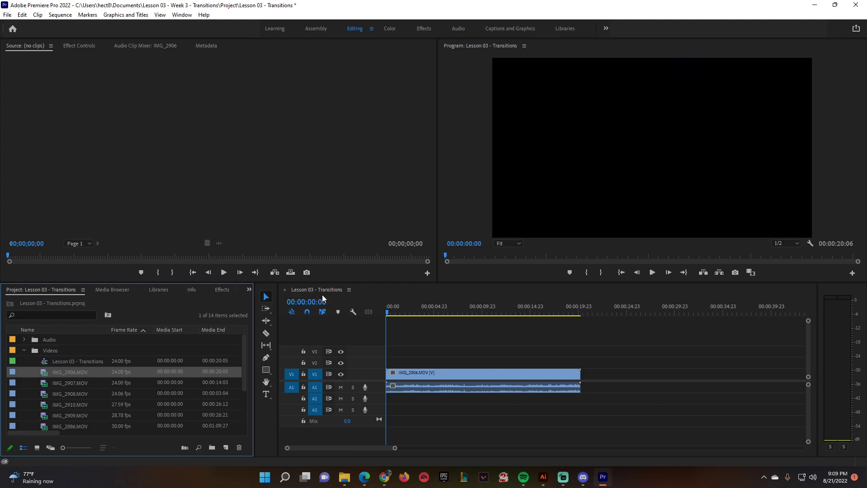
pyautogui.moveTo(429, 342); pyautogui.dragTo(533, 416)
pyautogui.press('Delete')
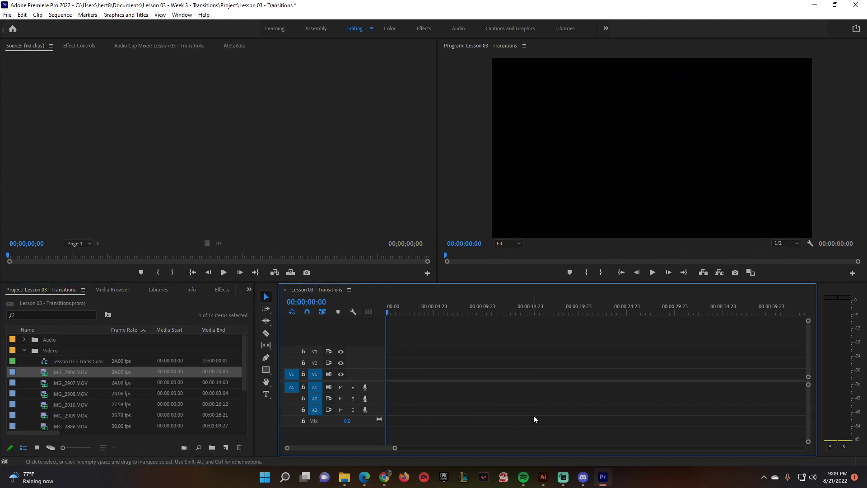
# Mark a 19-frame range ending at 00:00:01:19 in IMG_2908.MOV and place only its video at the start of V1, keeping the existing sequence settings
pyautogui.scroll(-2, 55, 407)
pyautogui.doubleClick(47, 372)
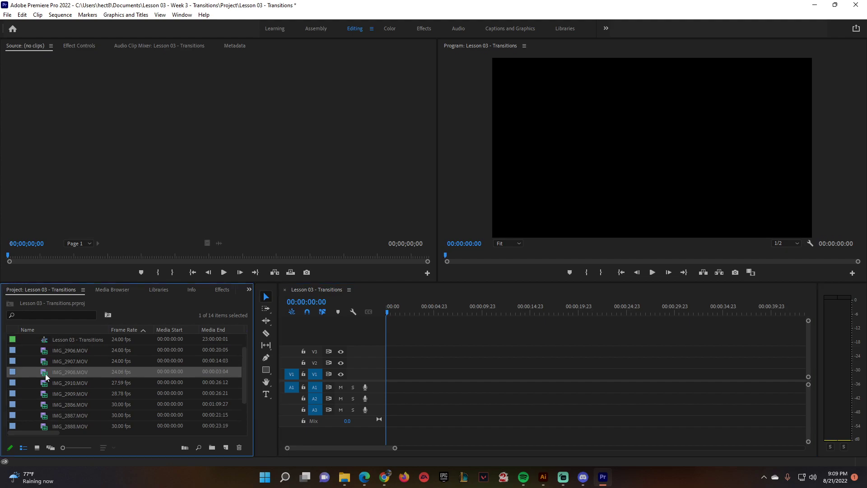
pyautogui.moveTo(10, 256); pyautogui.dragTo(144, 255)
pyautogui.click(158, 273)
pyautogui.moveTo(271, 255)
pyautogui.mouseDown()
pyautogui.moveTo(356, 260)
pyautogui.moveTo(241, 257)
pyautogui.mouseUp()
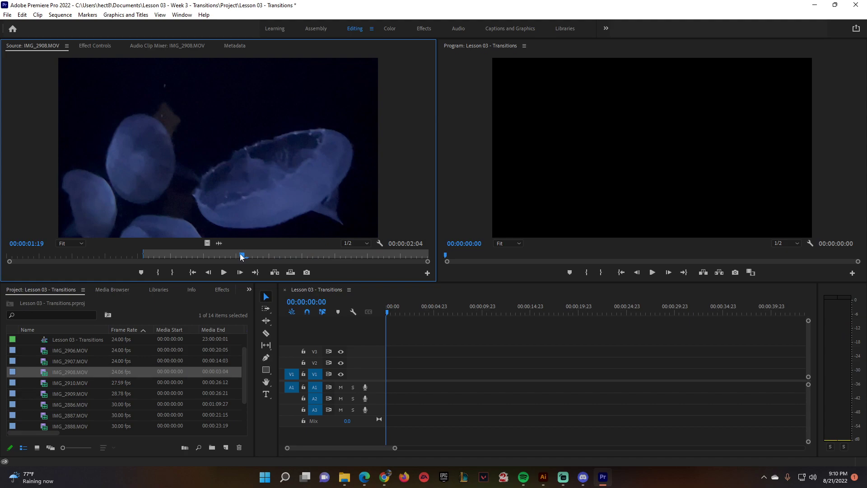
pyautogui.click(176, 273)
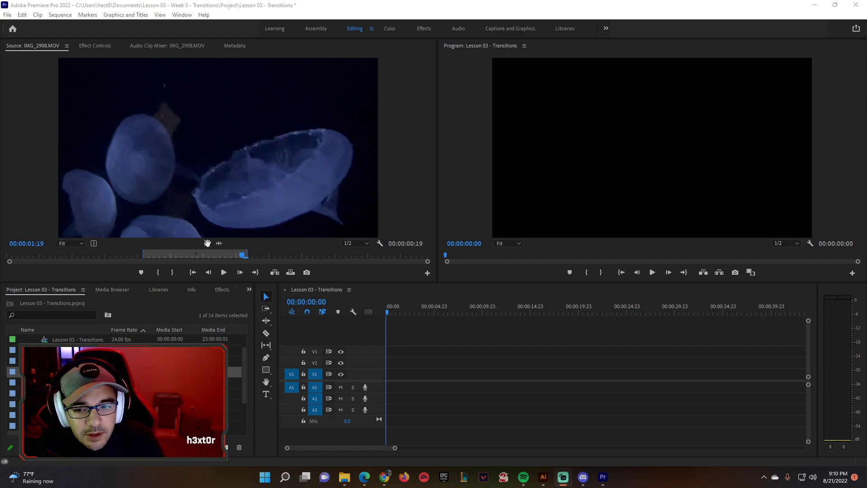
pyautogui.moveTo(207, 243); pyautogui.dragTo(389, 372)
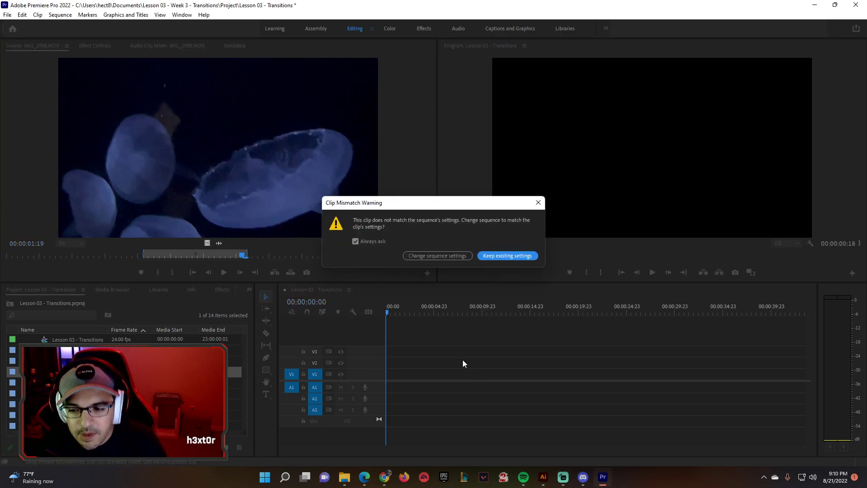
pyautogui.click(506, 255)
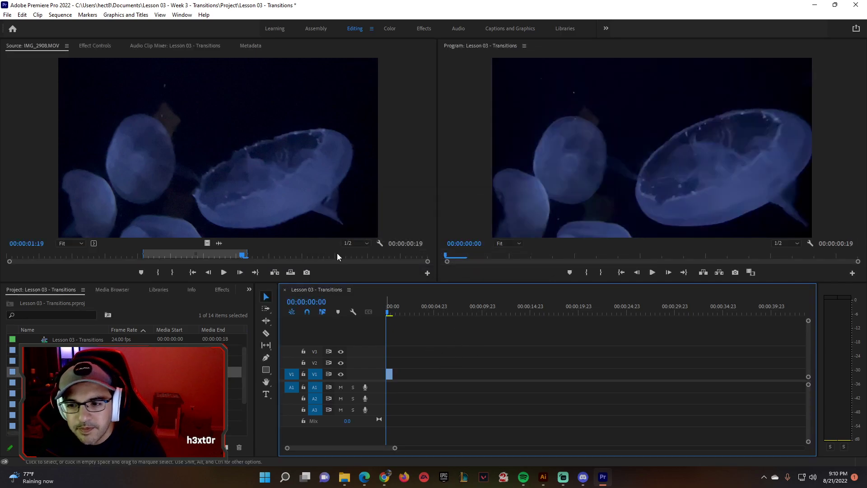
# Place only the audio of the marked IMG_2908.MOV range on A1 and delete it again
pyautogui.moveTo(220, 243); pyautogui.dragTo(409, 387)
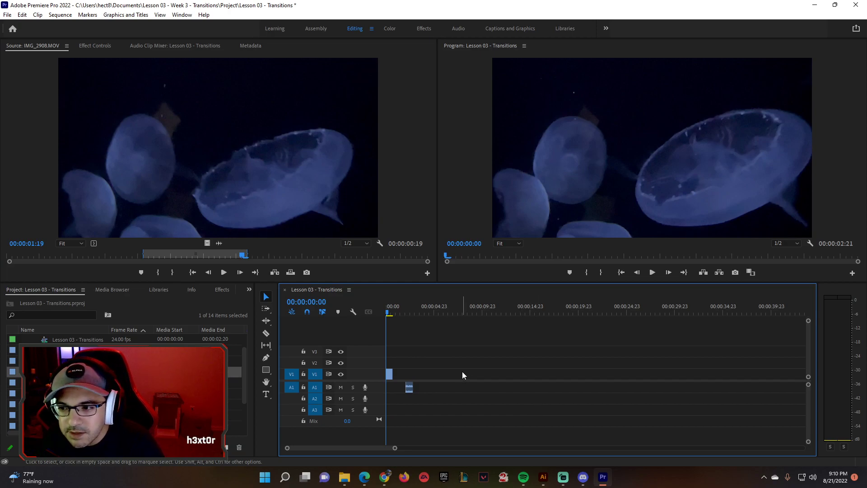
pyautogui.moveTo(441, 361); pyautogui.dragTo(411, 407)
pyautogui.press('Delete')
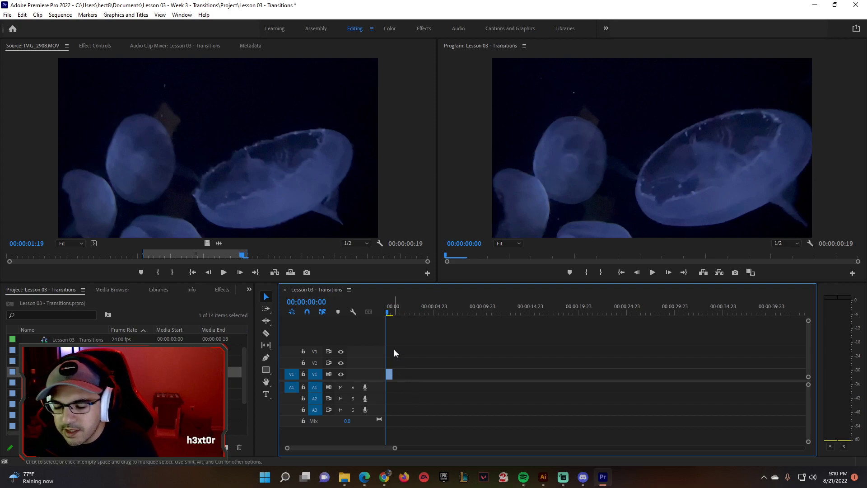
# Select the short IMG_2908.MOV clip on V1
pyautogui.moveTo(394, 449); pyautogui.dragTo(333, 448)
pyautogui.click(409, 374)
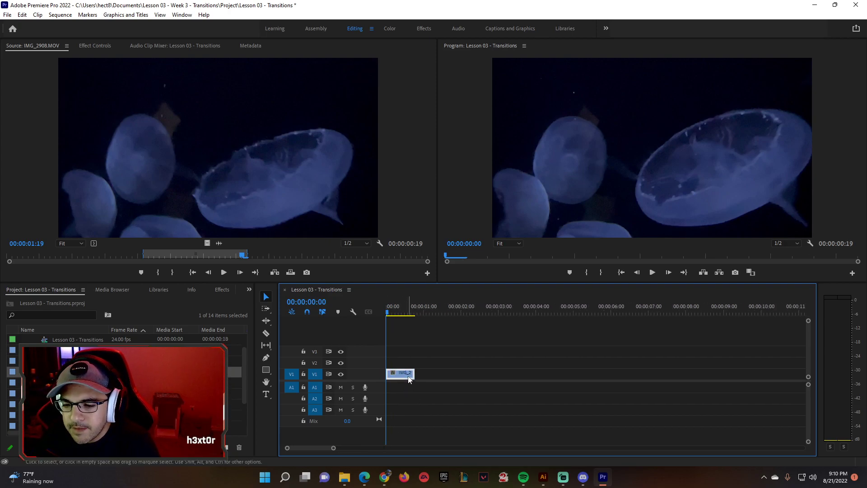
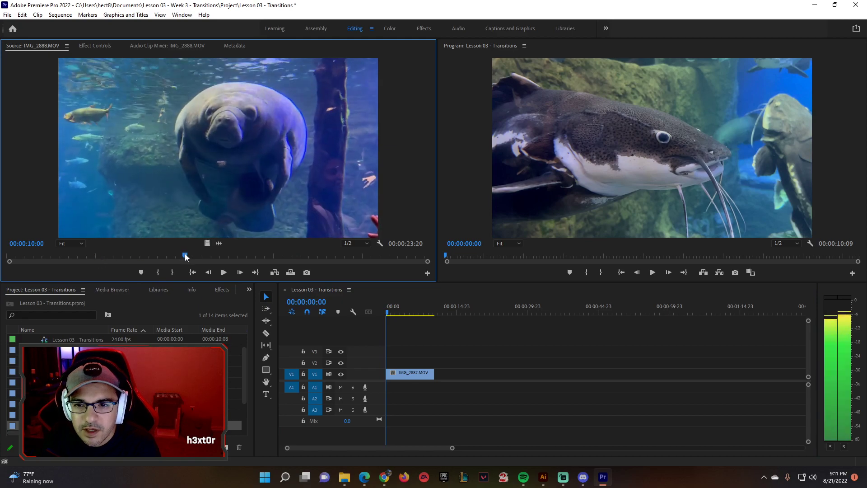
# Mark an In point and an Out point at 00:00:17:03 in IMG_2888.MOV and add only its video to V1 after IMG_2887.MOV
pyautogui.click(156, 272)
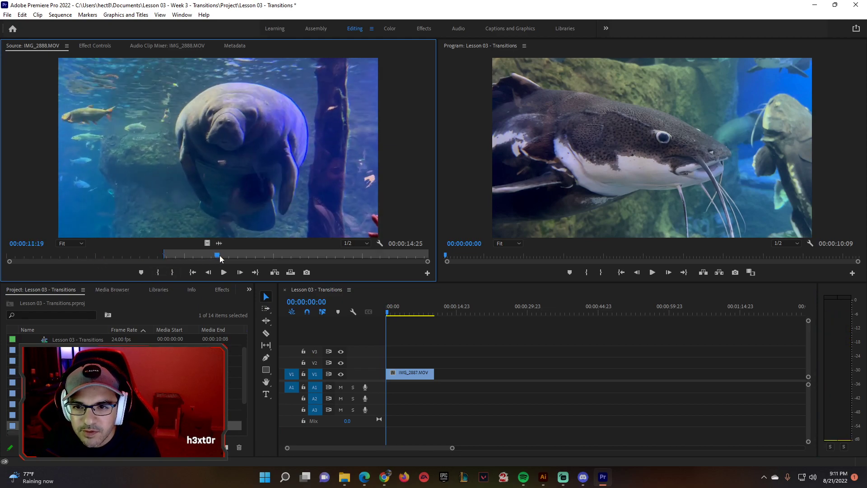
pyautogui.click(172, 272)
pyautogui.moveTo(207, 243); pyautogui.dragTo(438, 383)
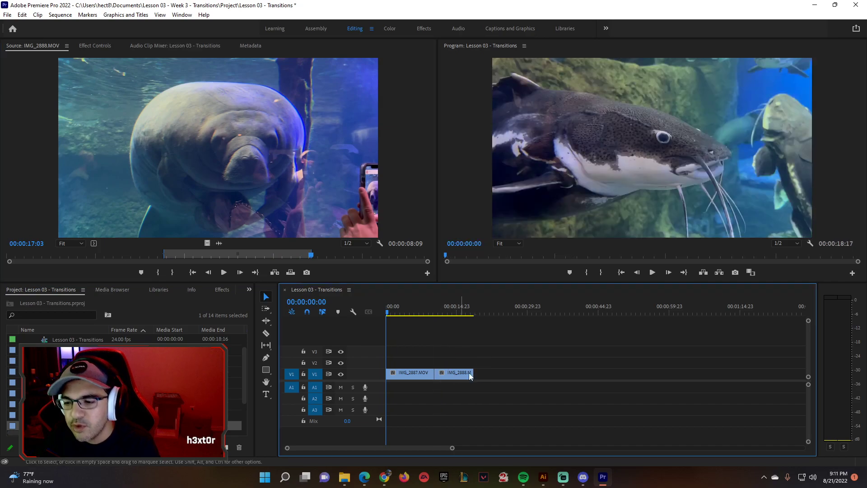
# Mark an In point and an Out point at 00:00:32:15 in IMG_2903.MOV and add only its video to V1 after IMG_2888.MOV
pyautogui.scroll(-2, 127, 384)
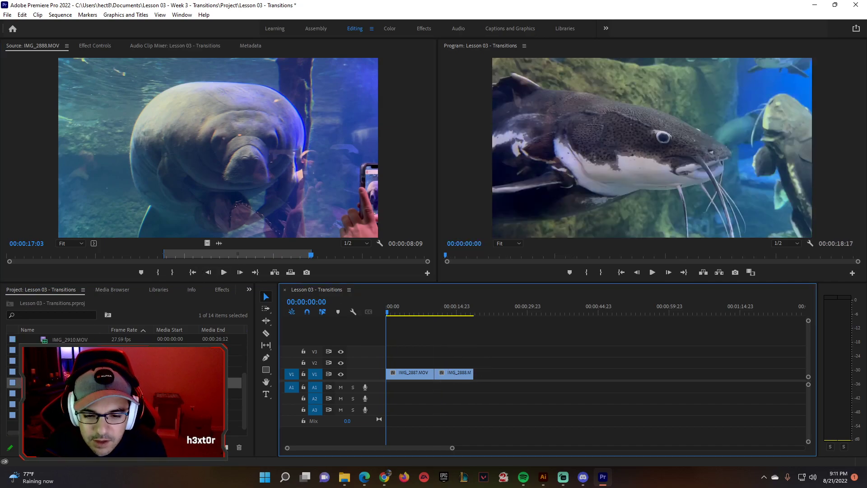
pyautogui.doubleClick(91, 393)
pyautogui.moveTo(15, 257); pyautogui.dragTo(259, 260)
pyautogui.press('i')
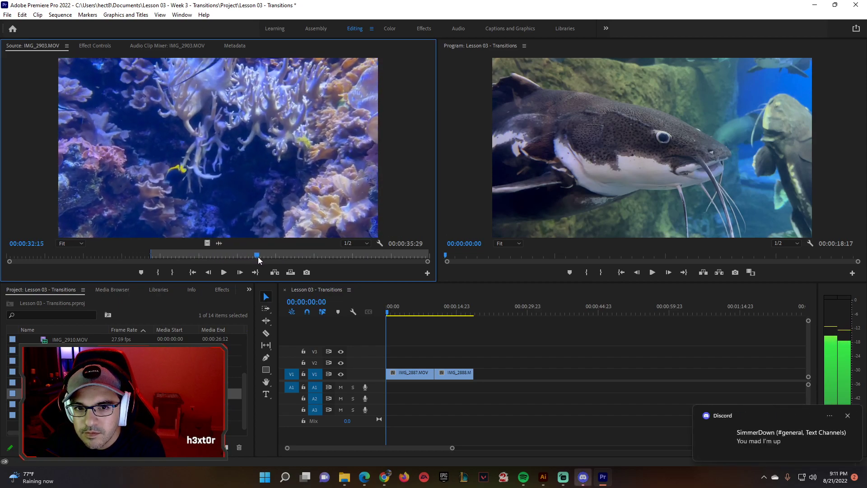
pyautogui.click(172, 272)
pyautogui.moveTo(206, 244); pyautogui.dragTo(481, 379)
# Shorten the IMG_2887, IMG_2888 and IMG_2903 clips on V1 and close the gaps so the last one ends at about 00:00:19:22
pyautogui.moveTo(478, 315); pyautogui.dragTo(532, 315)
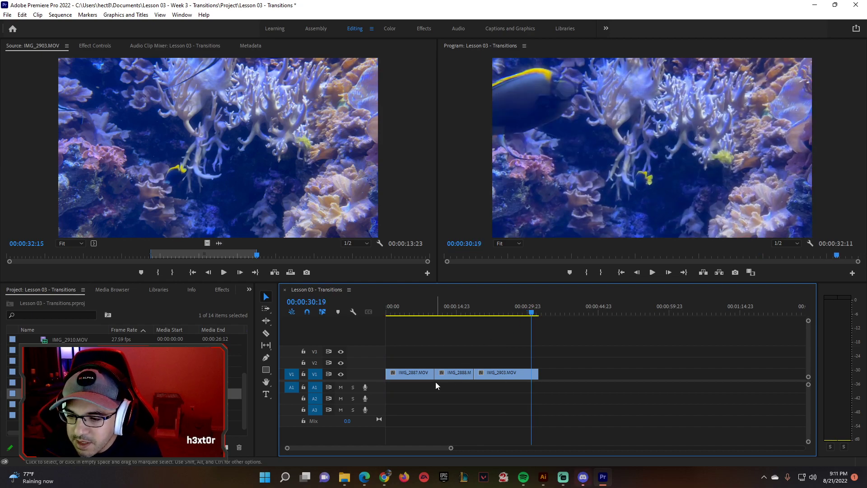
pyautogui.moveTo(433, 374); pyautogui.dragTo(478, 377)
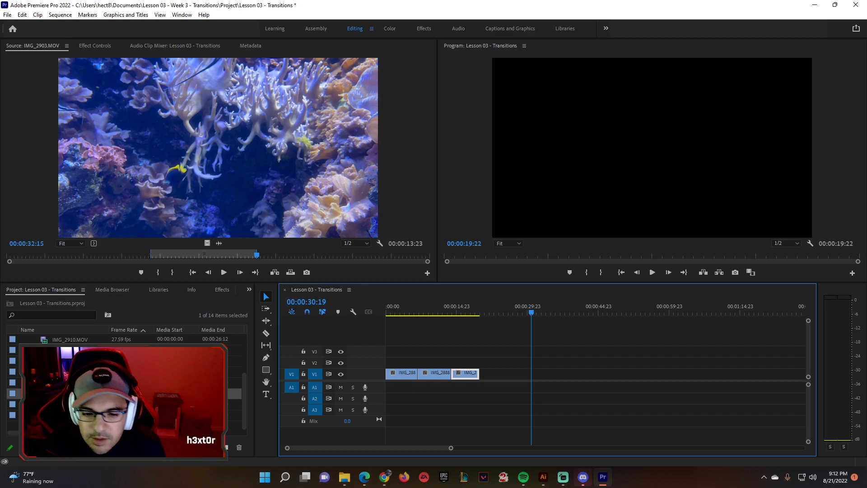
# Add only the video of IMG_2905.MOV, from an In point about halfway through, to V1 after IMG_2903.MOV and trim its end to 00:00:30:19
pyautogui.doubleClick(68, 382)
pyautogui.doubleClick(68, 415)
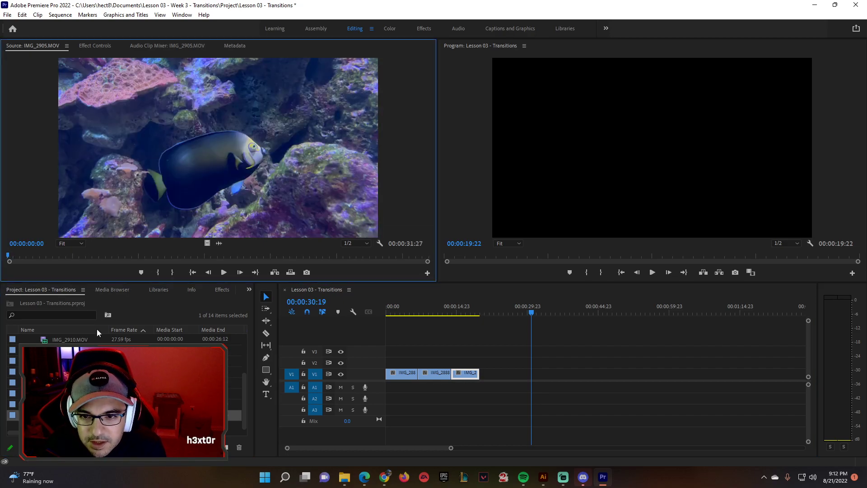
pyautogui.moveTo(32, 259)
pyautogui.mouseDown()
pyautogui.moveTo(427, 257)
pyautogui.moveTo(224, 257)
pyautogui.moveTo(437, 267)
pyautogui.mouseUp()
pyautogui.press('i')
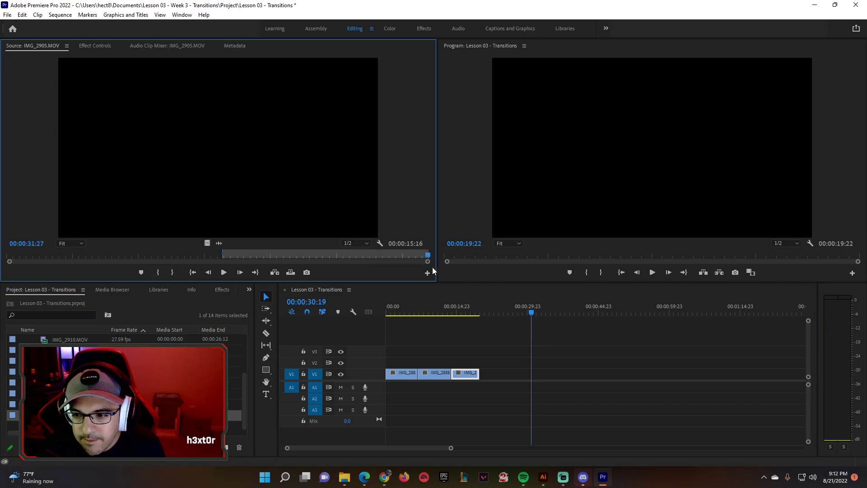
pyautogui.moveTo(208, 243); pyautogui.dragTo(483, 374)
pyautogui.moveTo(552, 374); pyautogui.dragTo(531, 382)
pyautogui.moveTo(531, 311); pyautogui.dragTo(460, 332)
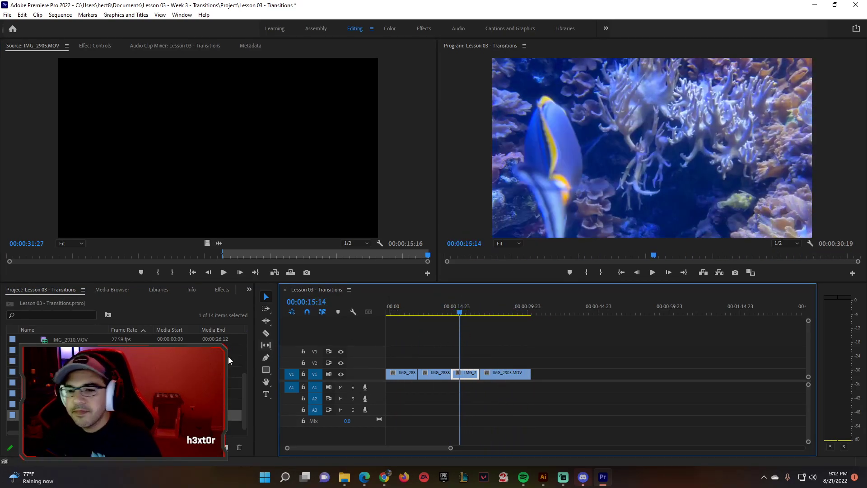
# Add the ES_Stardriver - ELFL.mp3 music from the Audio bin to A1 at the start of the sequence
pyautogui.scroll(1, 127, 370)
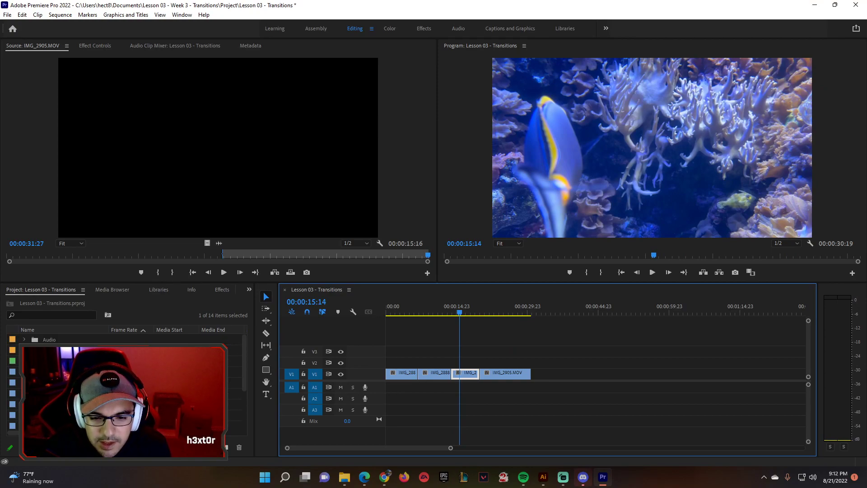
pyautogui.click(24, 350)
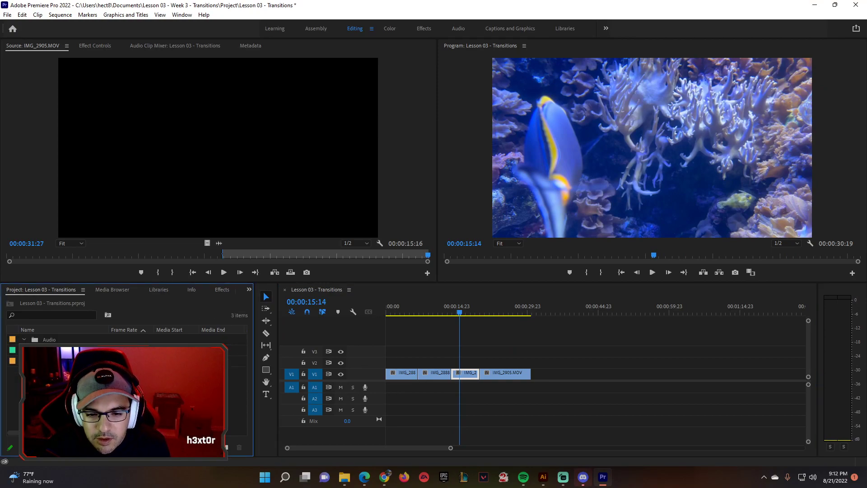
pyautogui.doubleClick(54, 350)
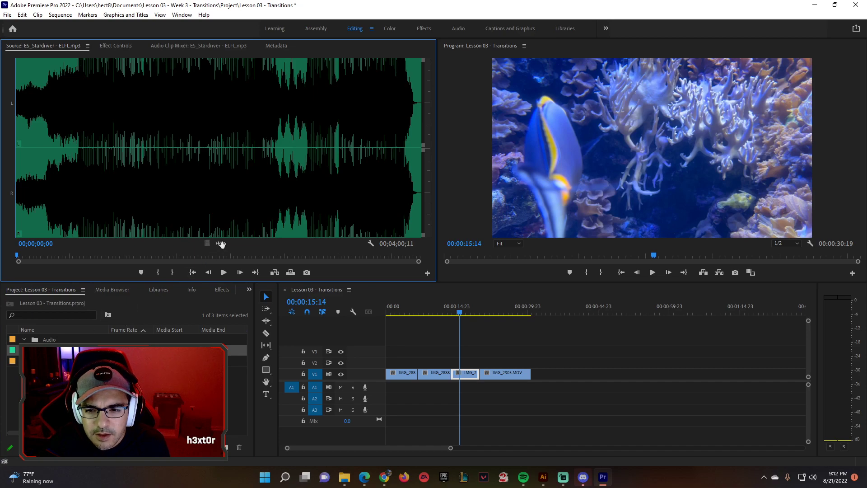
pyautogui.moveTo(400, 373); pyautogui.dragTo(394, 387)
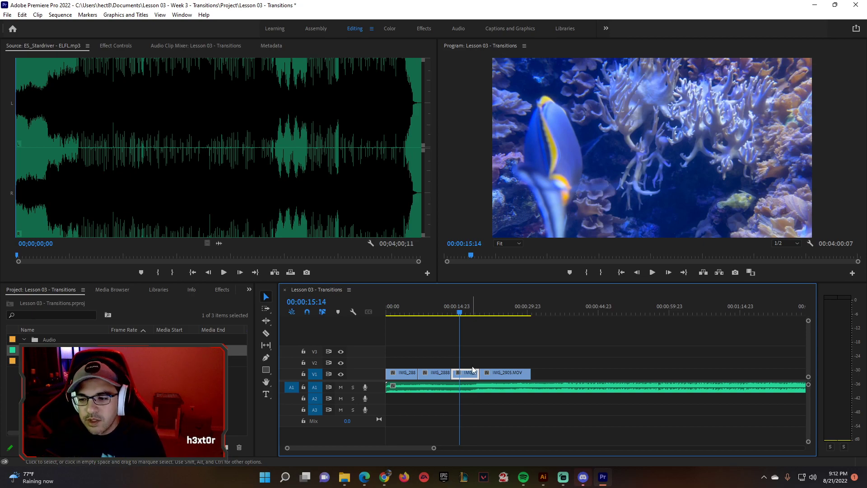
# Razor the A1 music where IMG_2905.MOV ends and at four points beyond, and delete all pieces after the video's end
pyautogui.click(266, 336)
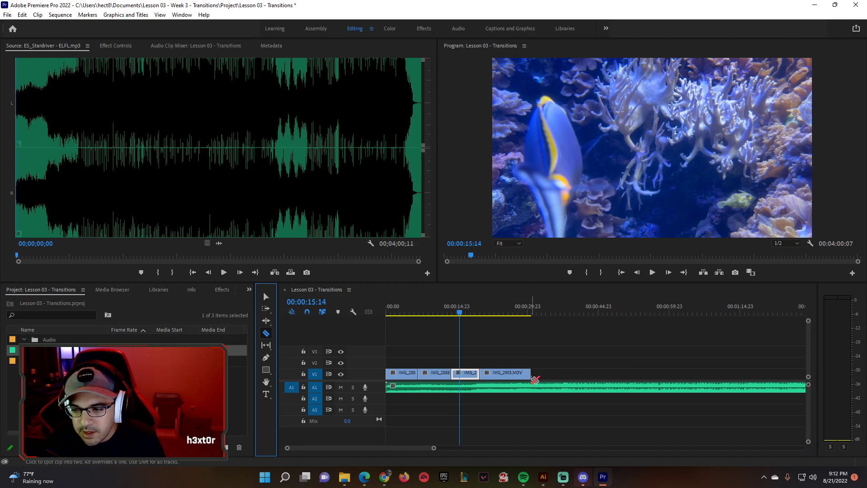
pyautogui.click(584, 388)
pyautogui.click(634, 387)
pyautogui.click(715, 387)
pyautogui.click(767, 387)
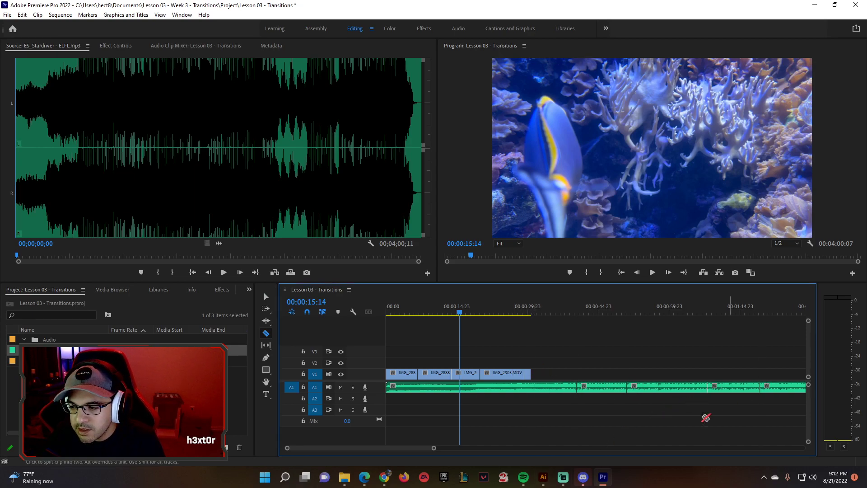
pyautogui.click(266, 297)
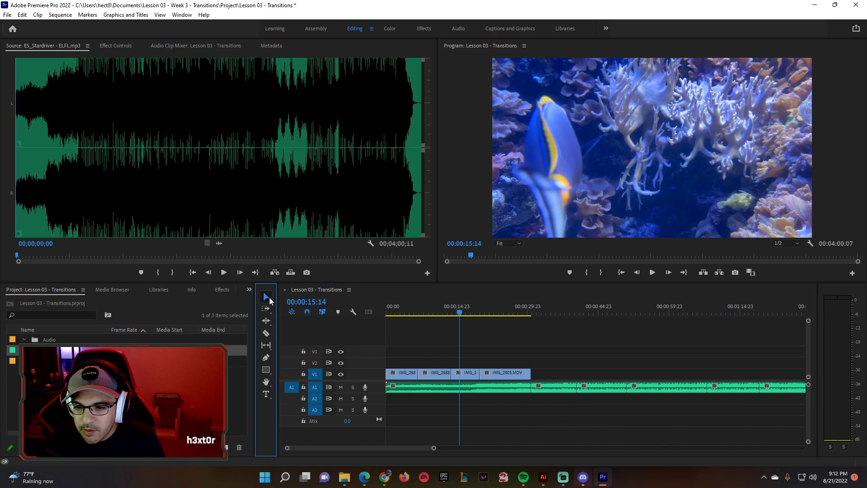
pyautogui.moveTo(548, 357); pyautogui.dragTo(805, 409)
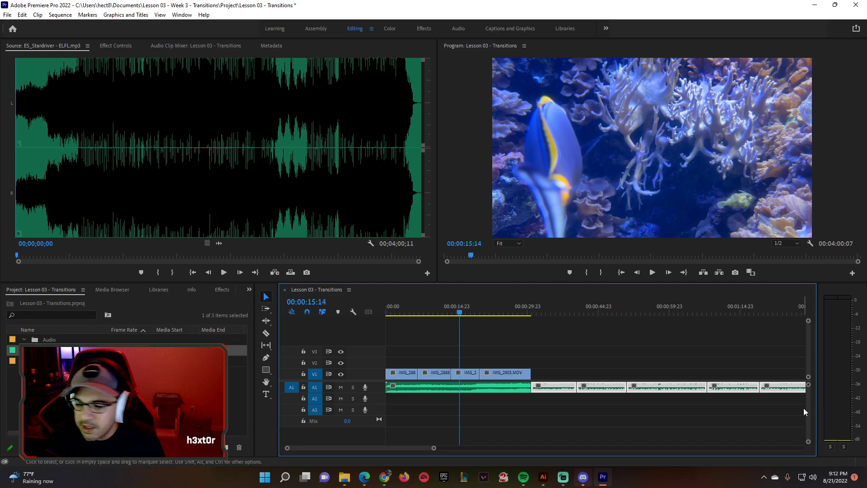
pyautogui.press('Delete')
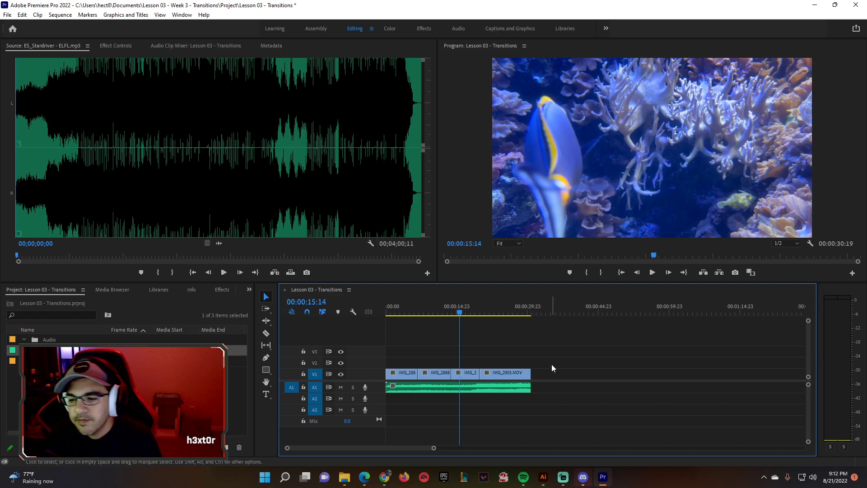
# Play the sequence from its start to review the clips together with the music
pyautogui.moveTo(433, 447); pyautogui.dragTo(518, 443)
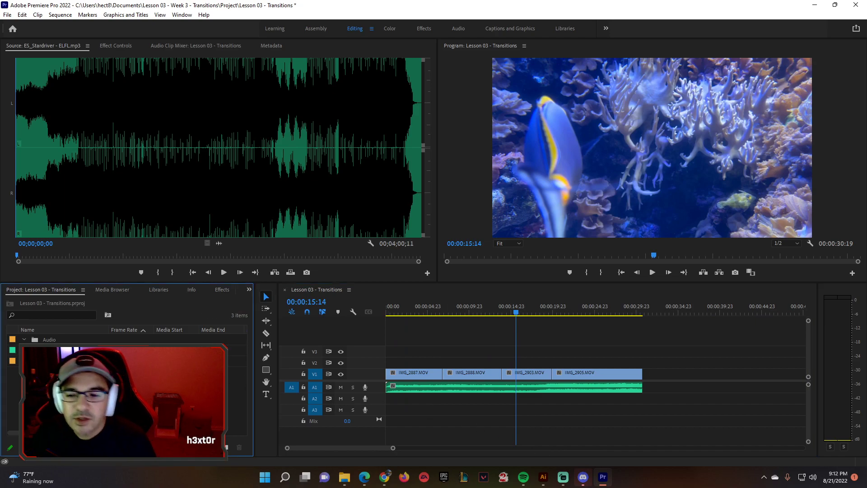
pyautogui.moveTo(410, 316); pyautogui.dragTo(638, 326)
pyautogui.press('Home')
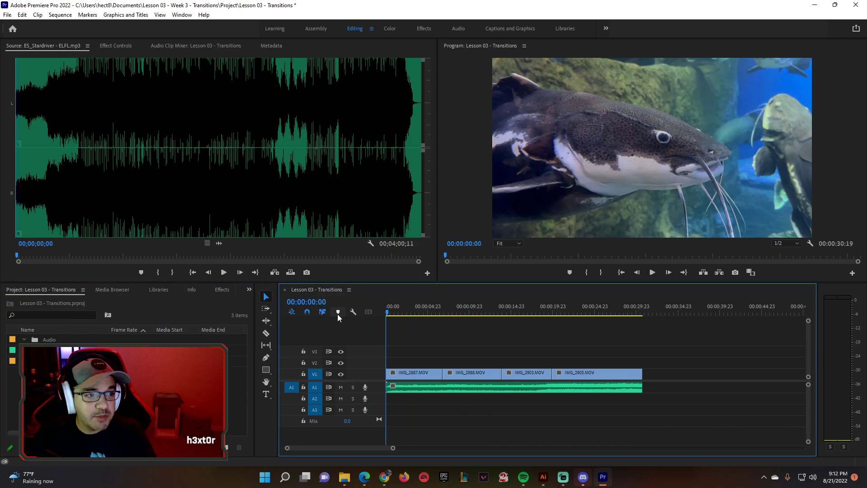
pyautogui.press('space')
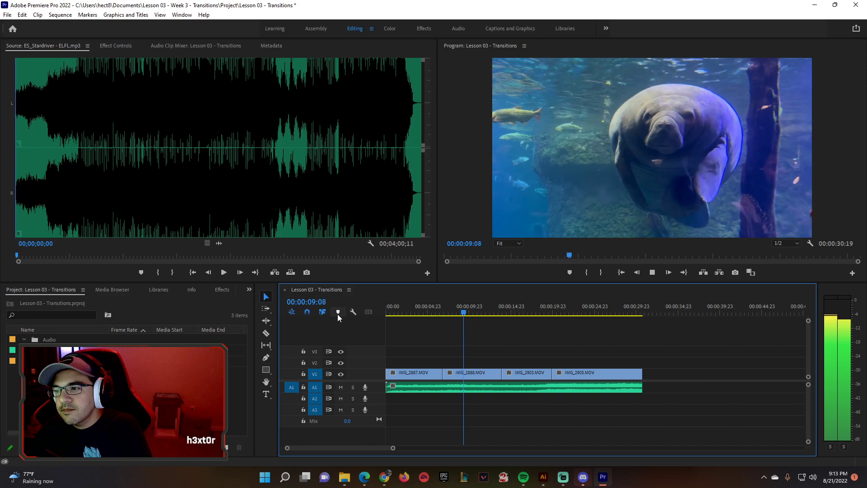
pyautogui.press('space')
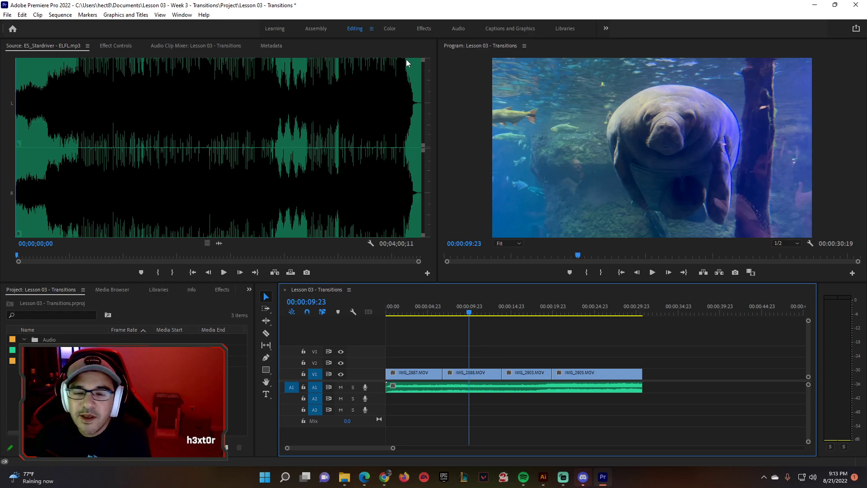
# Switch to the Effects workspace and search the effects for "dip"
pyautogui.click(424, 28)
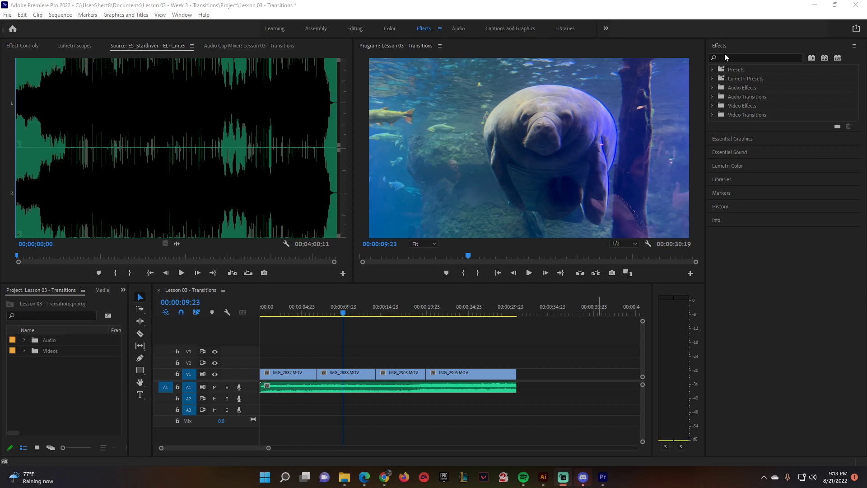
pyautogui.click(748, 58)
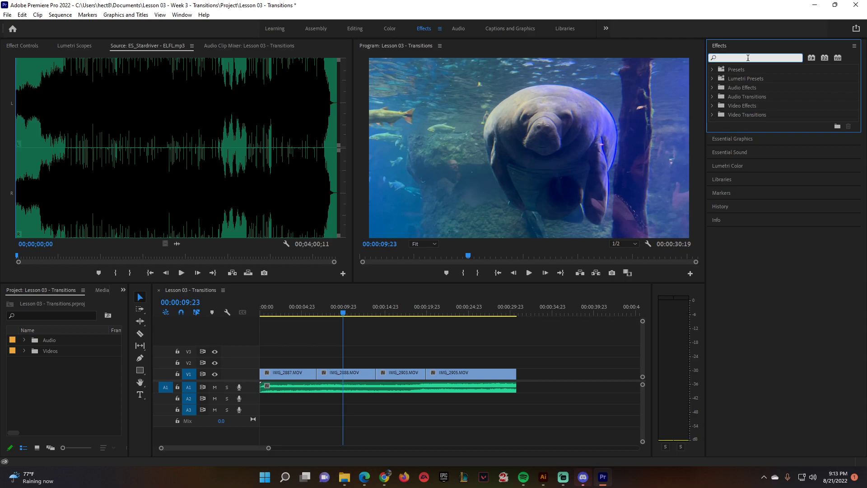
pyautogui.click(747, 115)
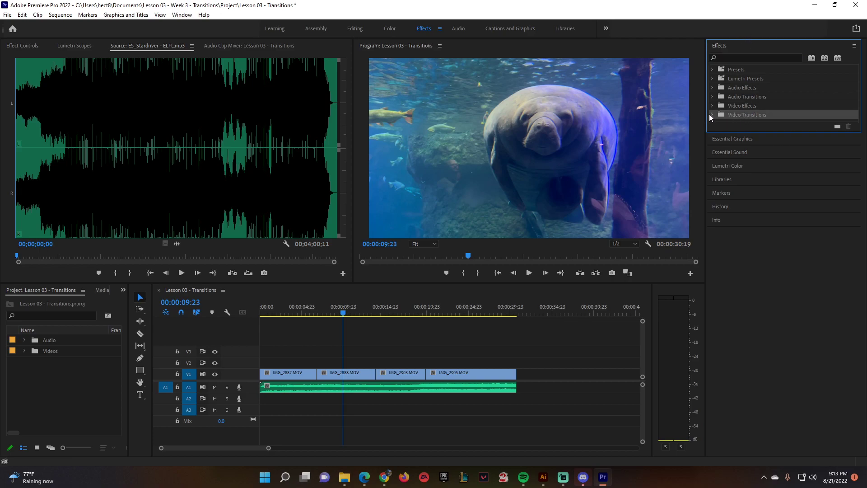
pyautogui.click(712, 115)
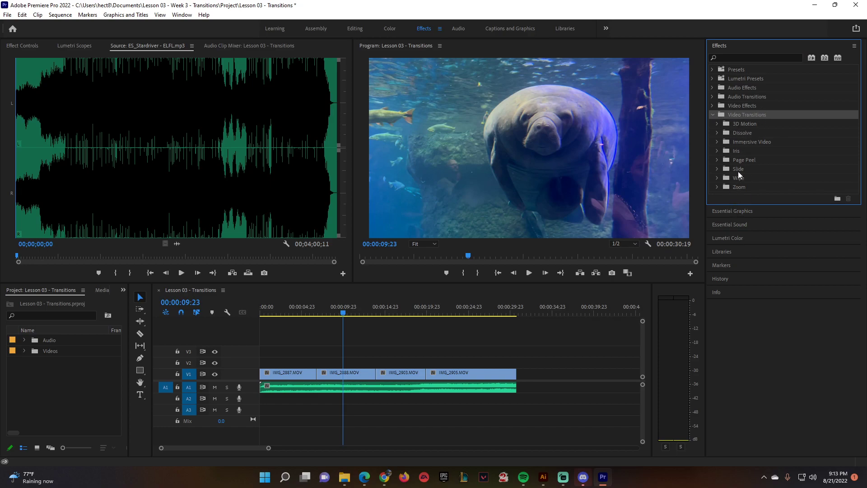
pyautogui.click(744, 58)
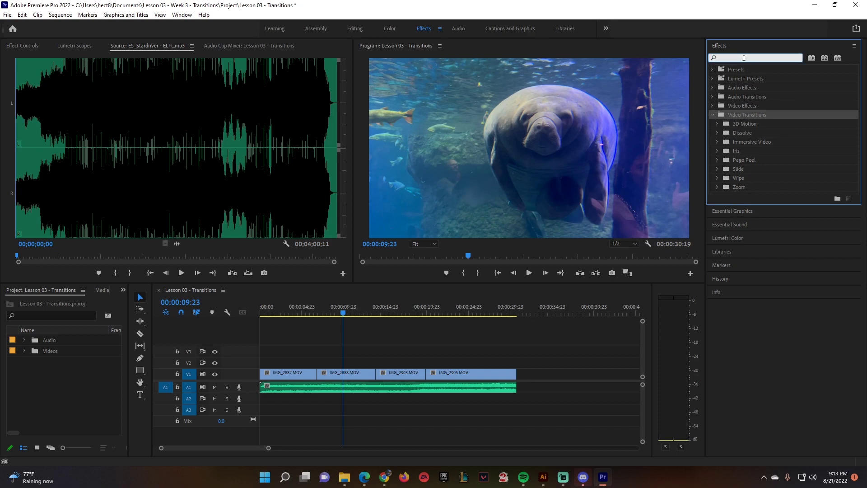
pyautogui.write('dip')
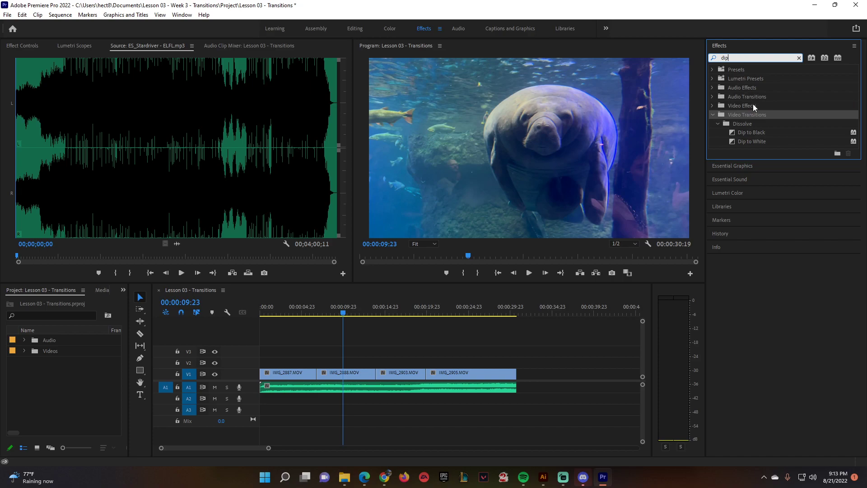
# Apply the Dip to Black transition to the start of IMG_2887.MOV and the end of IMG_2905.MOV on V1
pyautogui.click(749, 134)
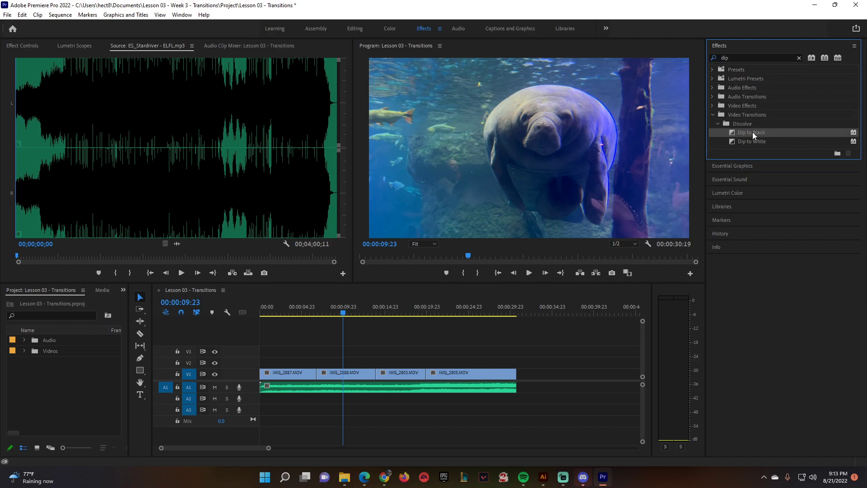
pyautogui.moveTo(734, 131); pyautogui.dragTo(263, 375)
pyautogui.moveTo(730, 141); pyautogui.dragTo(541, 347)
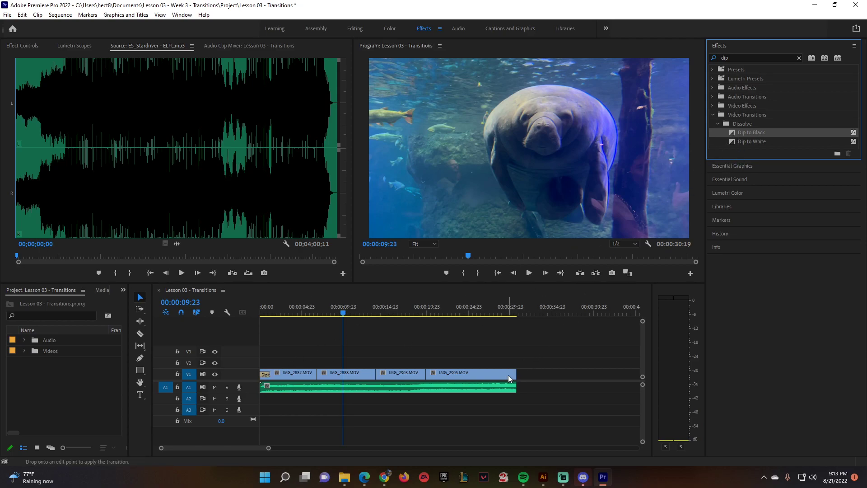
pyautogui.moveTo(517, 382); pyautogui.dragTo(517, 381)
# Play back the opening and the ending of the sequence to check the Dip to Black transitions
pyautogui.click(236, 321)
pyautogui.press('Home')
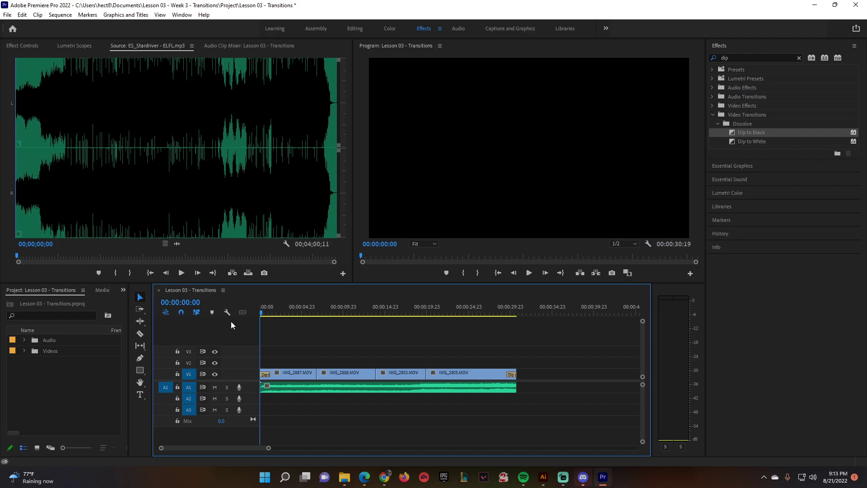
pyautogui.press('space')
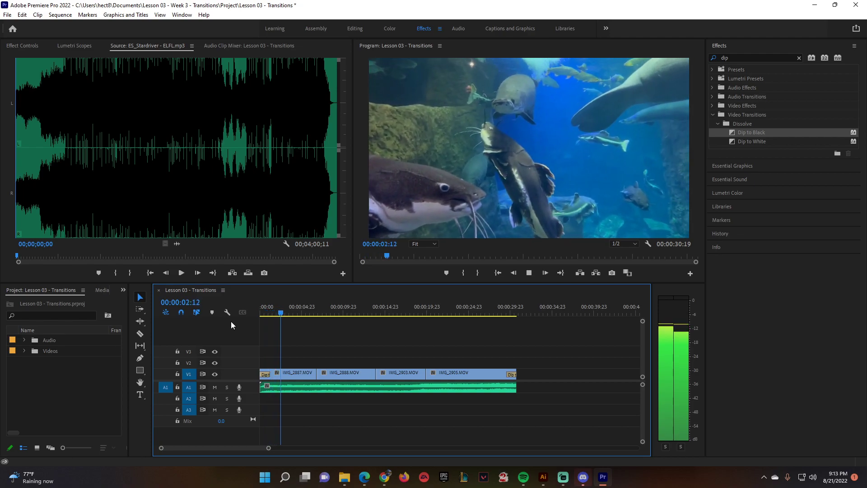
pyautogui.press('space')
pyautogui.click(504, 313)
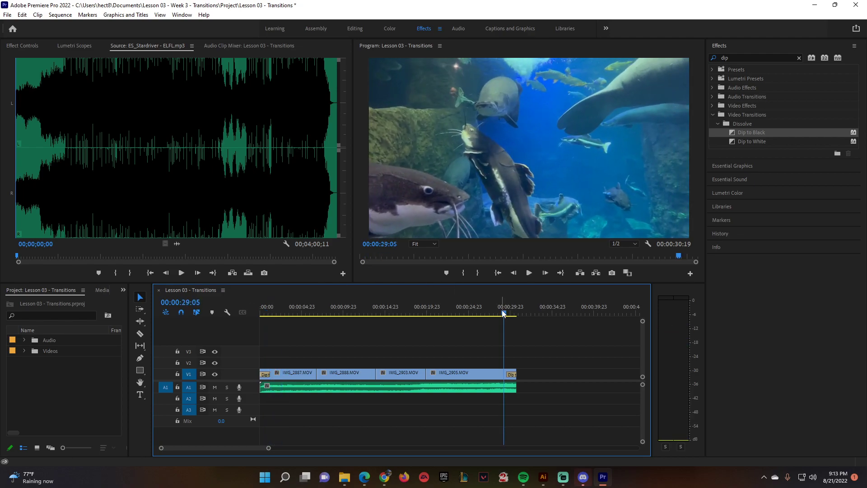
pyautogui.press('space')
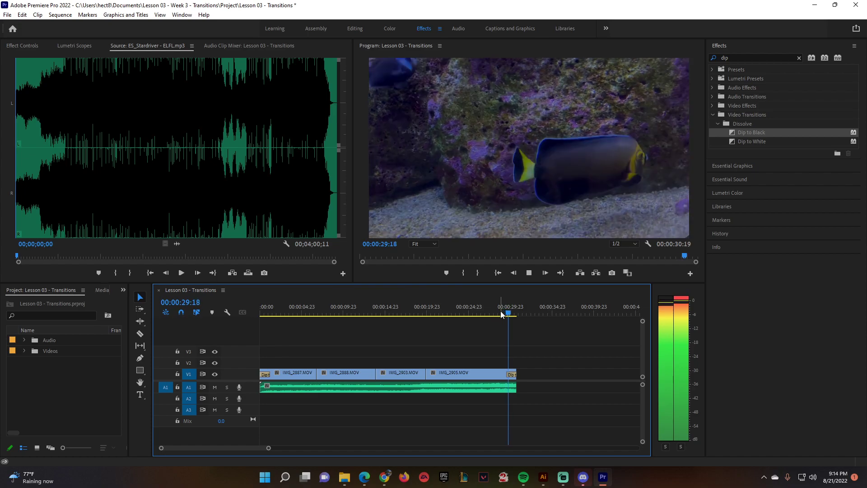
pyautogui.press('space')
pyautogui.press('space')
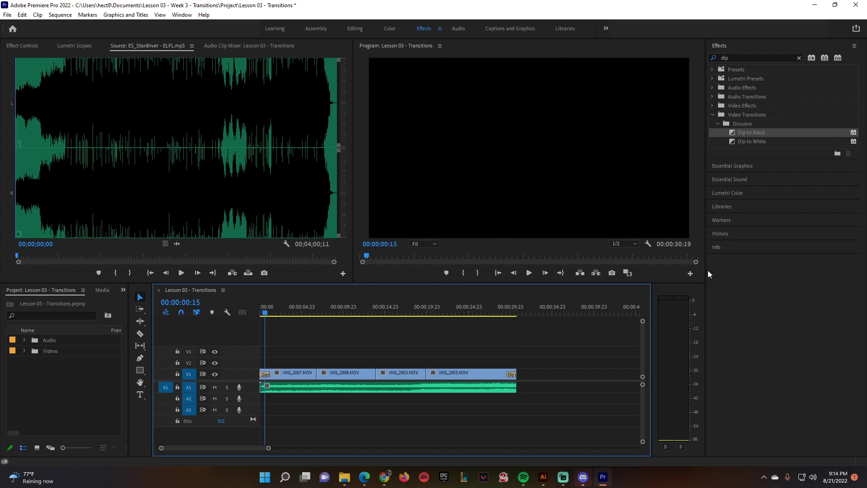
# Clear the effects search and expand the Crossfade group of the audio transitions
pyautogui.doubleClick(737, 58)
pyautogui.press('BackSpace')
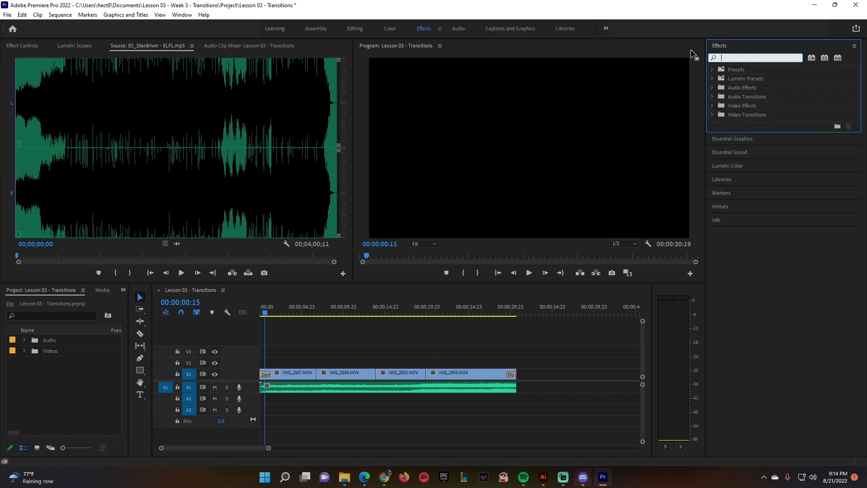
pyautogui.click(712, 97)
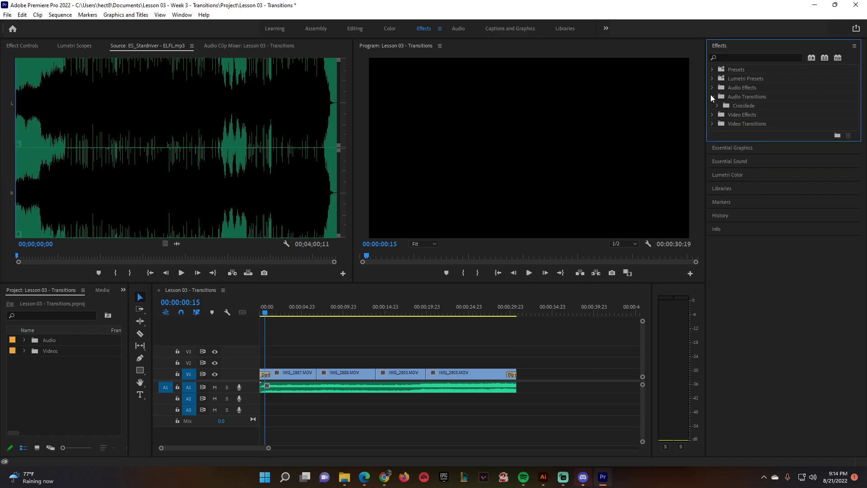
pyautogui.click(717, 106)
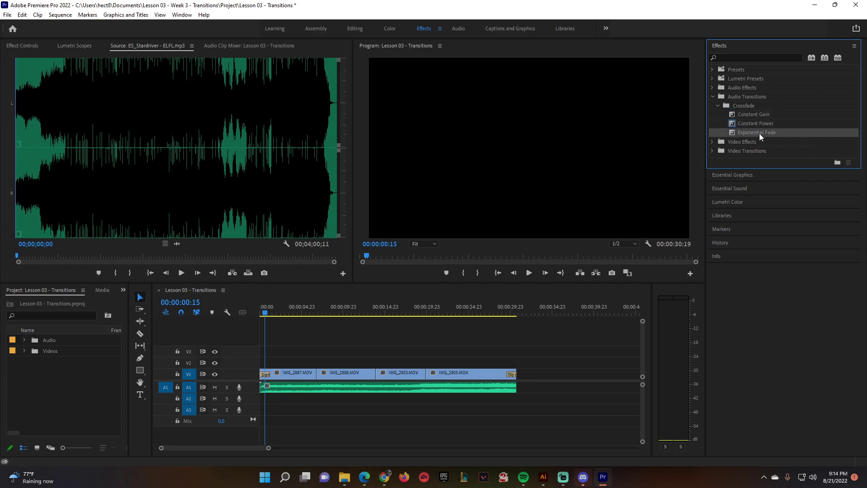
# Try the Constant Power crossfade on the end of the A1 music and play back the ending
pyautogui.moveTo(763, 125); pyautogui.dragTo(513, 393)
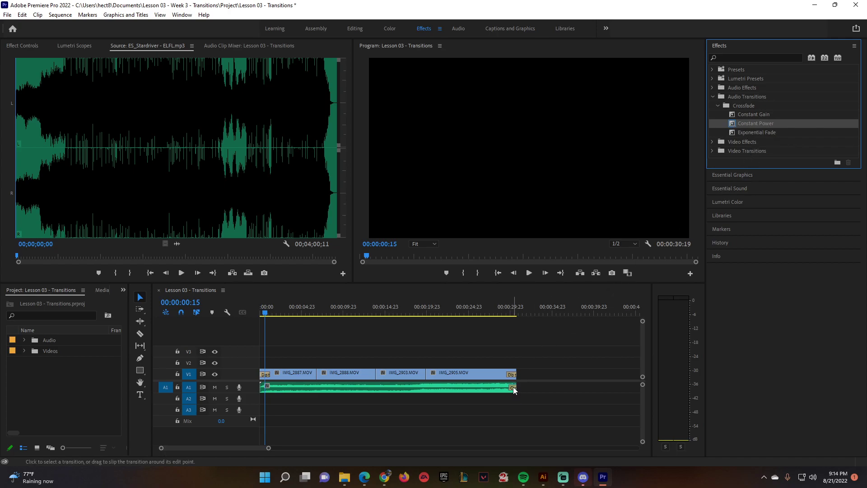
pyautogui.click(500, 312)
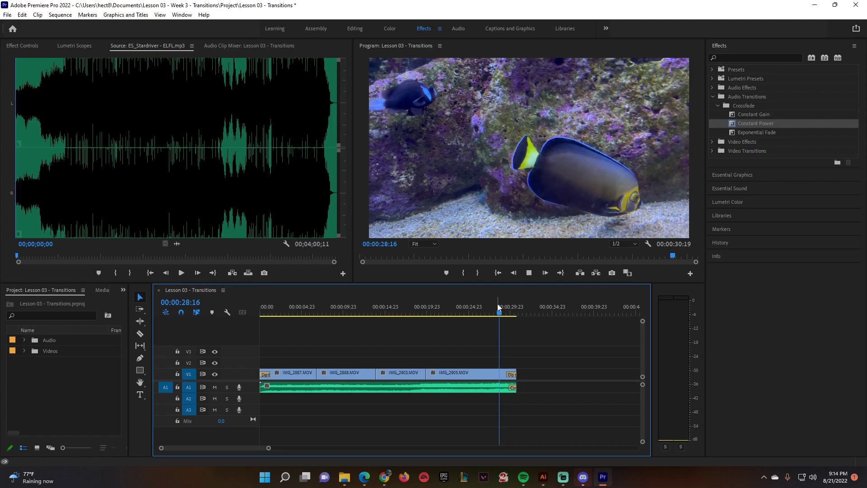
pyautogui.press('space')
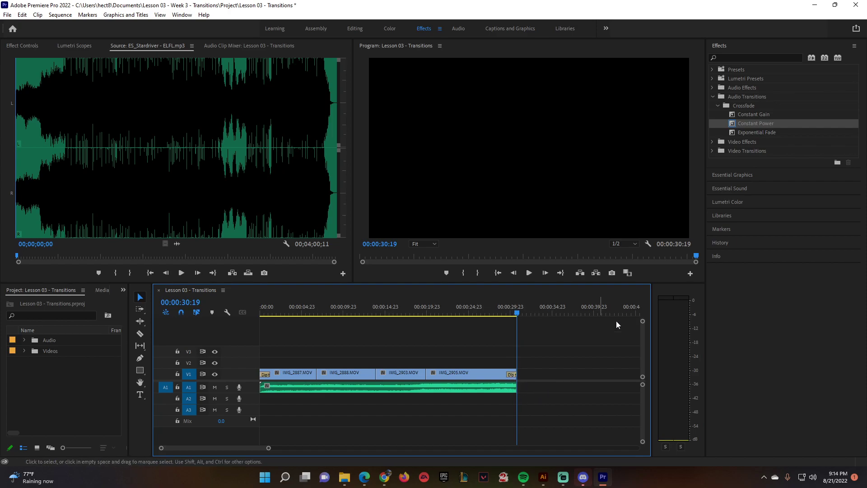
# Apply the Exponential Fade transition to the end of the A1 music and review the ending
pyautogui.moveTo(734, 132); pyautogui.dragTo(514, 390)
pyautogui.click(501, 310)
pyautogui.press('space')
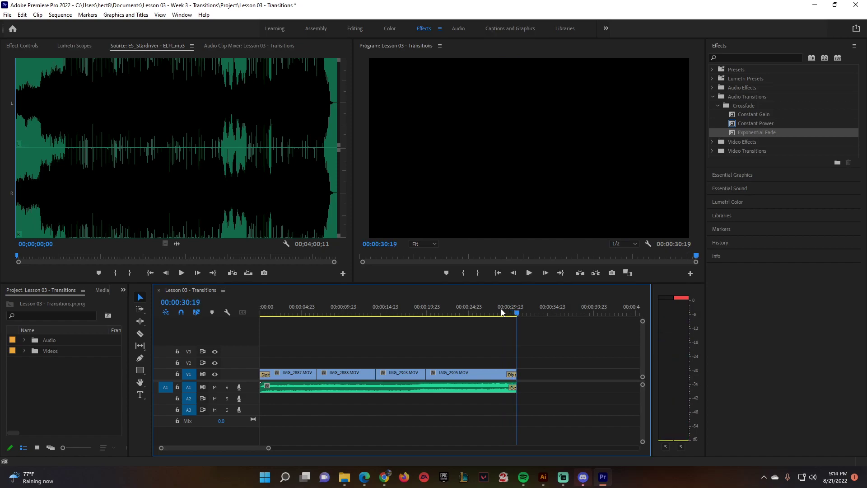
pyautogui.click(501, 308)
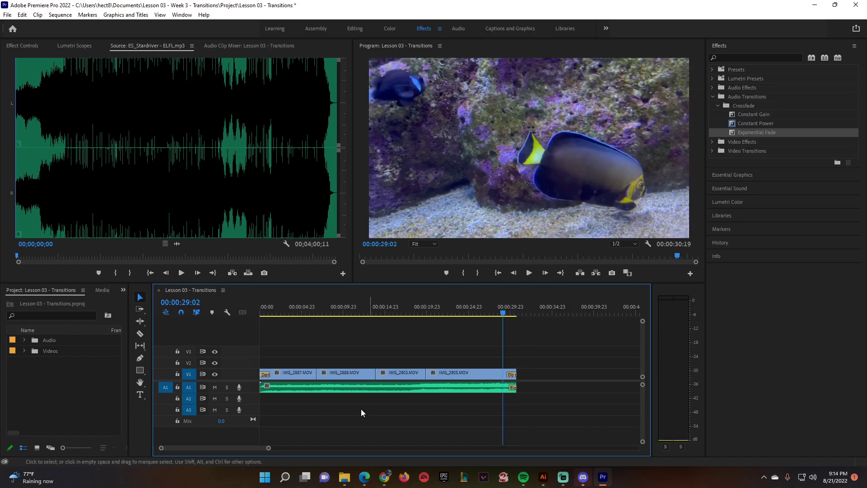
pyautogui.click(477, 313)
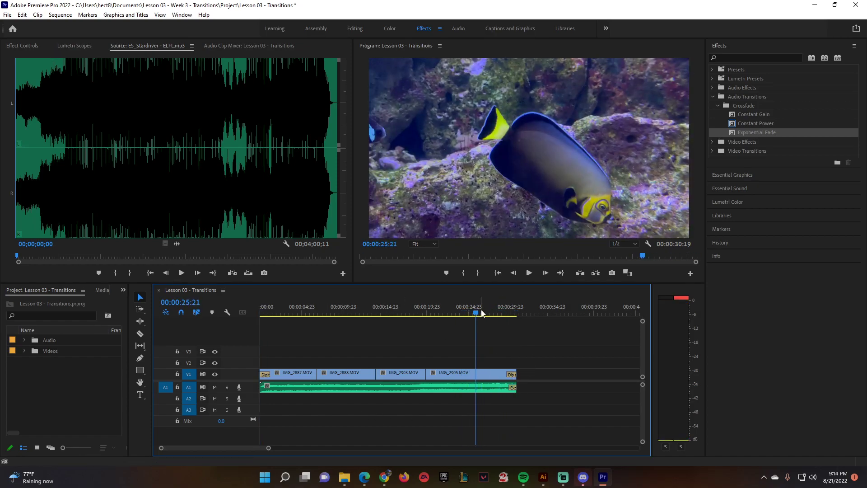
# Lengthen the Exponential Fade at the end of the A1 music so it starts at about 27 seconds
pyautogui.moveTo(476, 315); pyautogui.dragTo(512, 311)
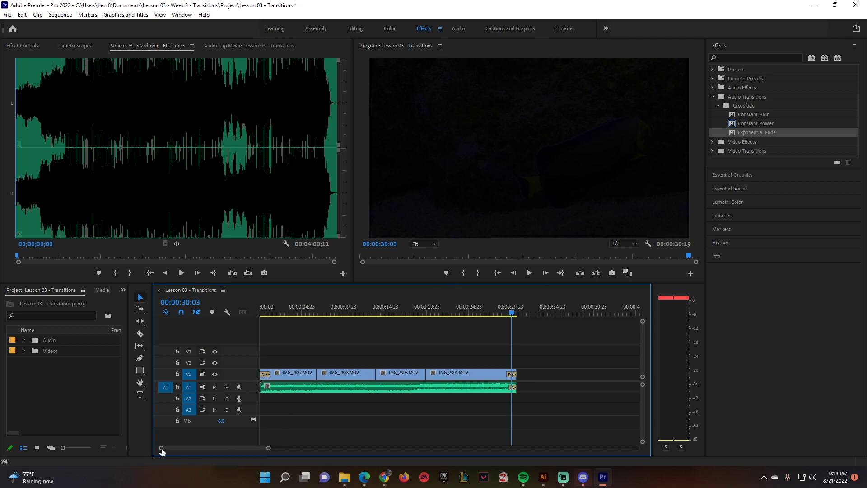
pyautogui.moveTo(161, 449); pyautogui.dragTo(204, 448)
pyautogui.click(431, 389)
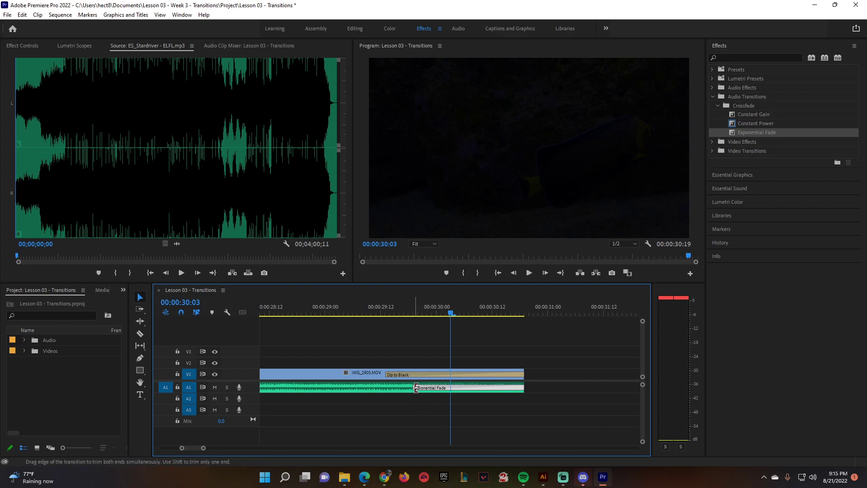
pyautogui.moveTo(416, 388); pyautogui.dragTo(262, 391)
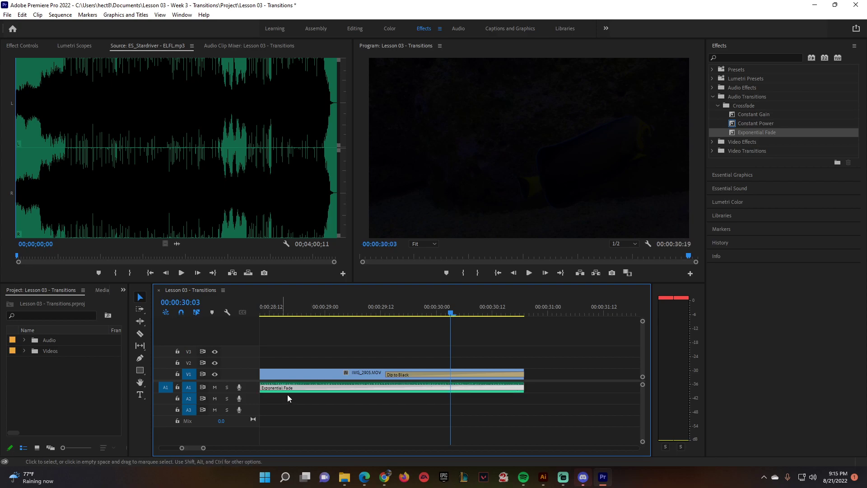
pyautogui.moveTo(203, 448); pyautogui.dragTo(218, 448)
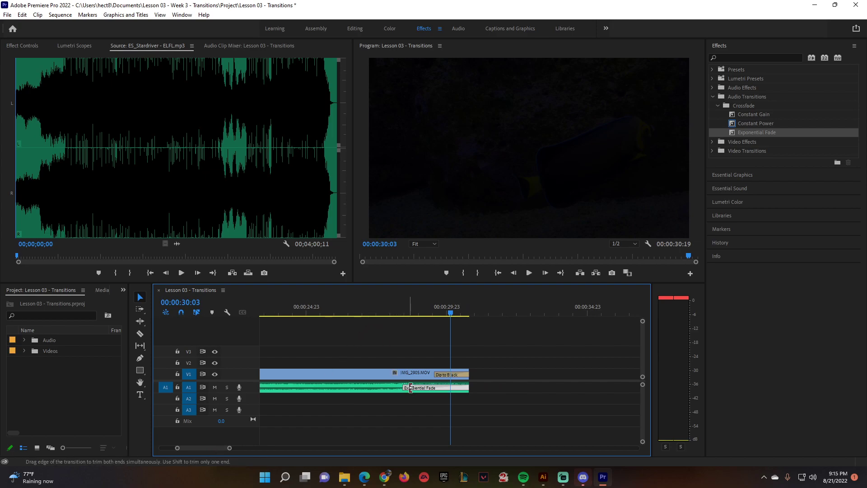
pyautogui.moveTo(402, 387); pyautogui.dragTo(366, 388)
pyautogui.click(846, 415)
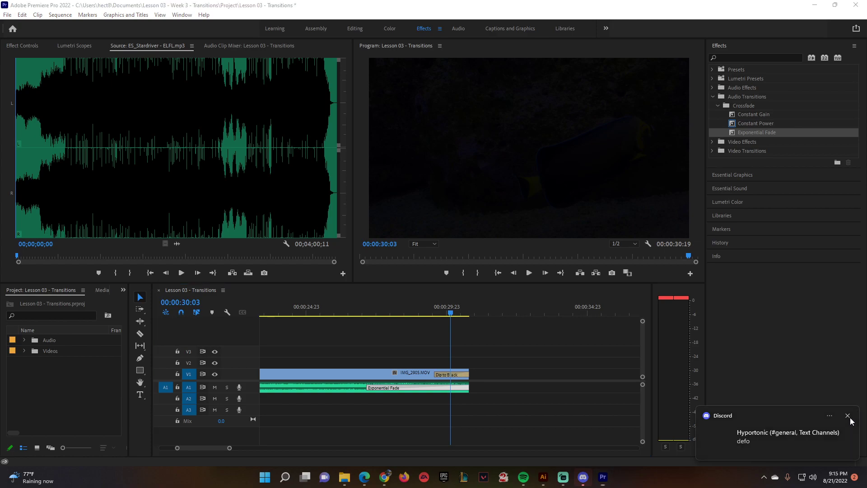
# Play back the ending with the longer audio fade and scrub across the cut after IMG_2888.MOV
pyautogui.click(327, 313)
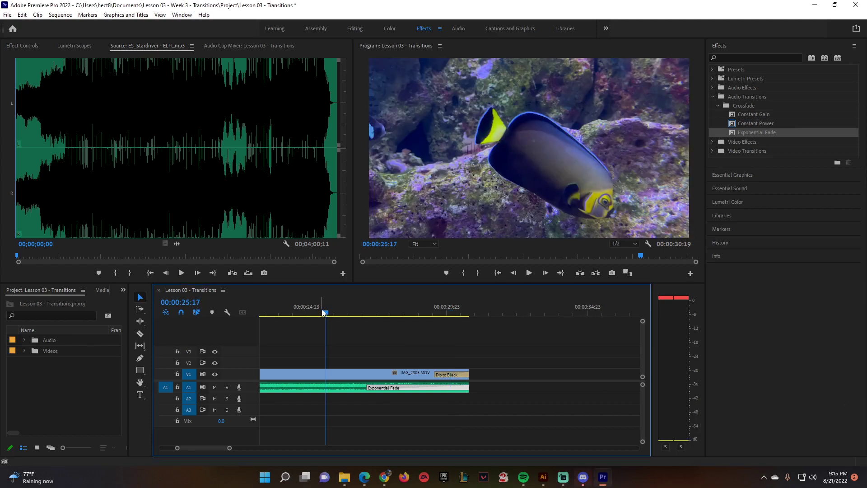
pyautogui.press('space')
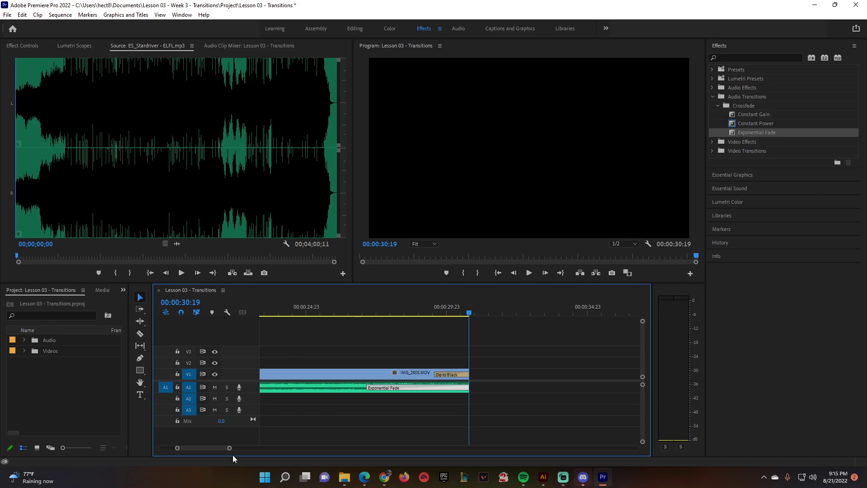
pyautogui.scroll(-5, 234, 449)
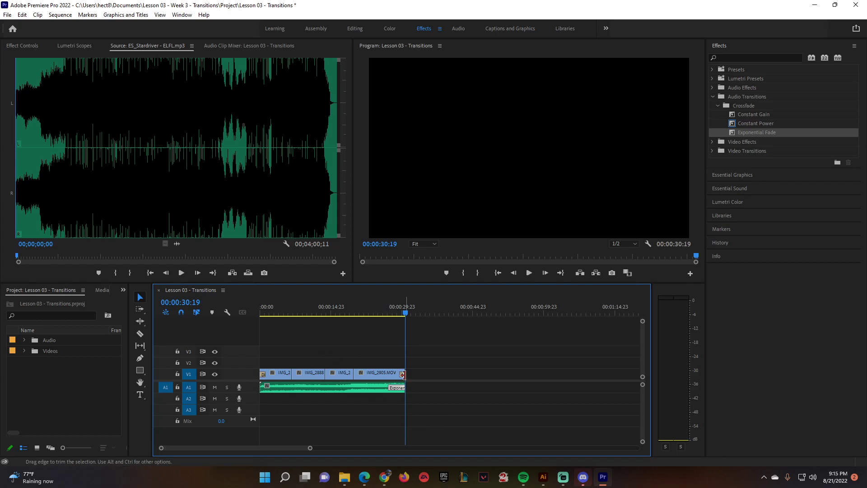
pyautogui.moveTo(295, 315); pyautogui.dragTo(325, 312)
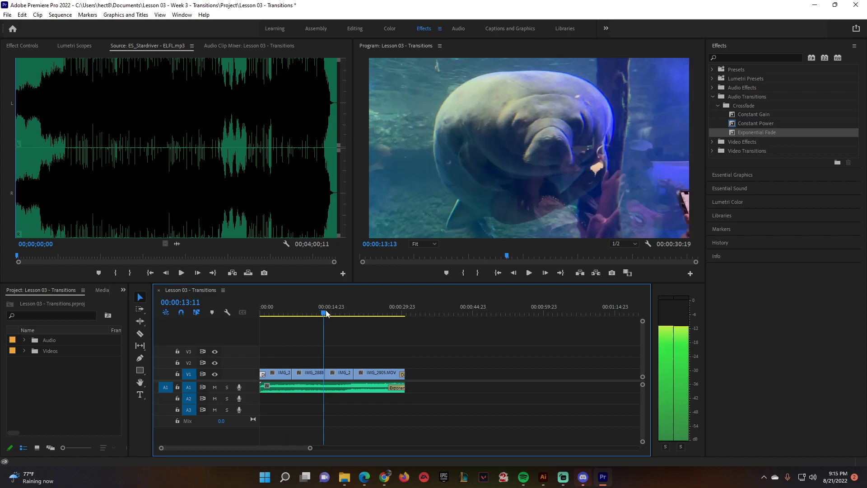
pyautogui.click(285, 311)
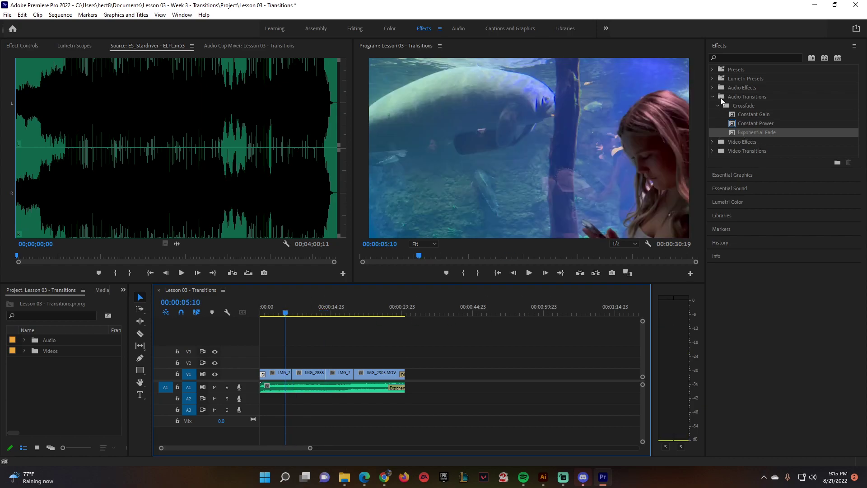
# Add a Cross Dissolve transition on V1 between IMG_2887.MOV and IMG_2888.MOV
pyautogui.click(712, 96)
pyautogui.click(755, 116)
pyautogui.click(713, 114)
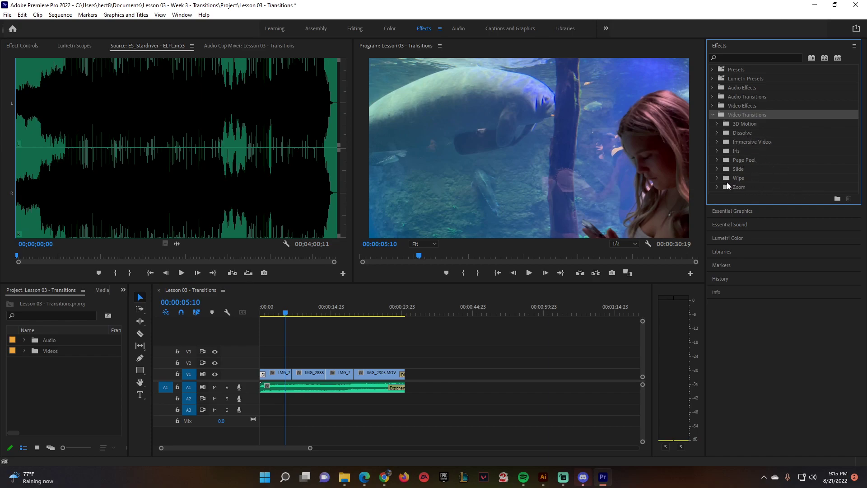
pyautogui.click(719, 133)
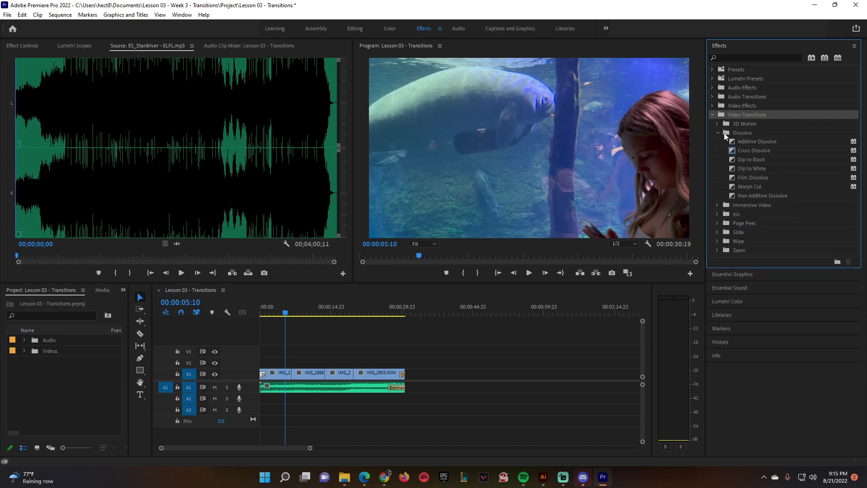
pyautogui.moveTo(733, 152); pyautogui.dragTo(630, 266)
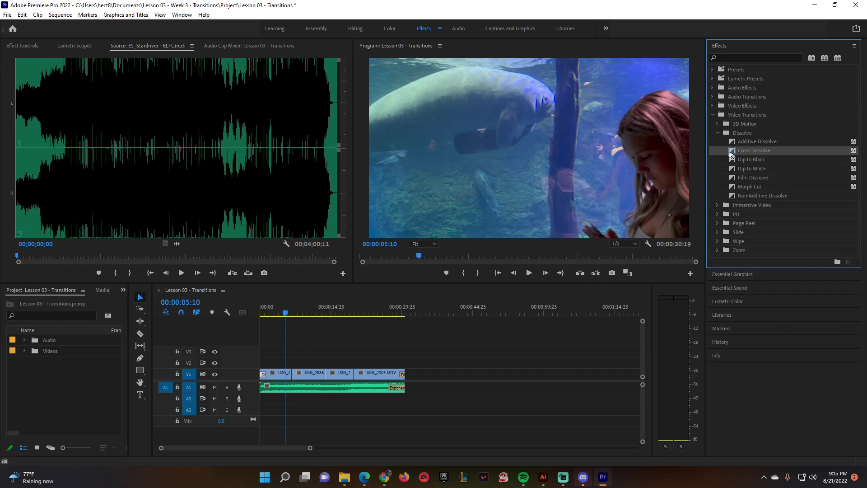
pyautogui.moveTo(310, 448); pyautogui.dragTo(273, 451)
pyautogui.moveTo(730, 150); pyautogui.dragTo(373, 375)
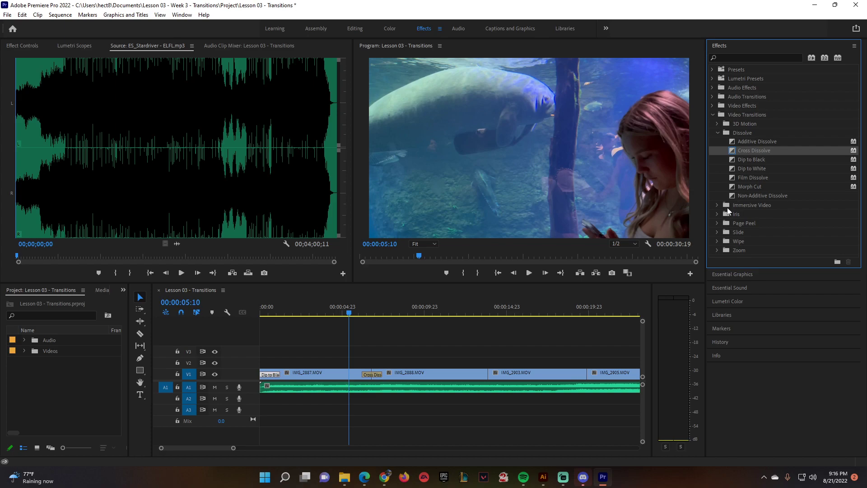
# Add Iris Diamond between IMG_2888.MOV and IMG_2903.MOV, and Push between IMG_2903.MOV and IMG_2905.MOV
pyautogui.click(716, 215)
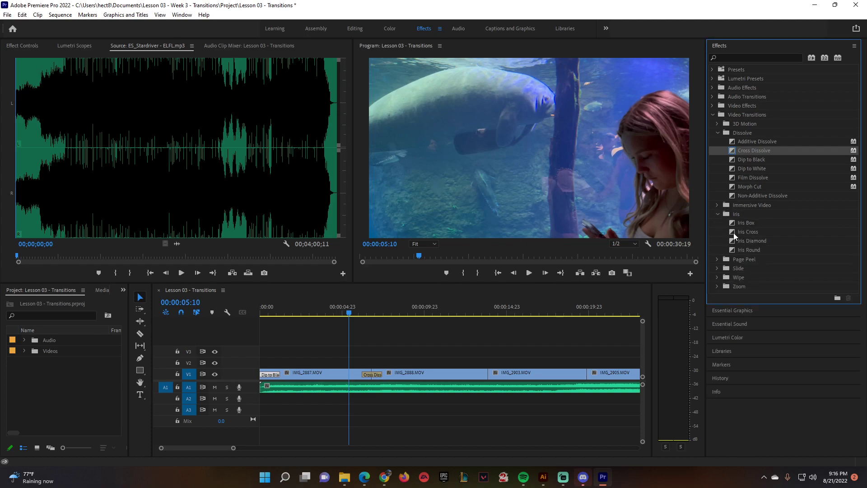
pyautogui.moveTo(490, 299); pyautogui.dragTo(486, 374)
pyautogui.click(717, 259)
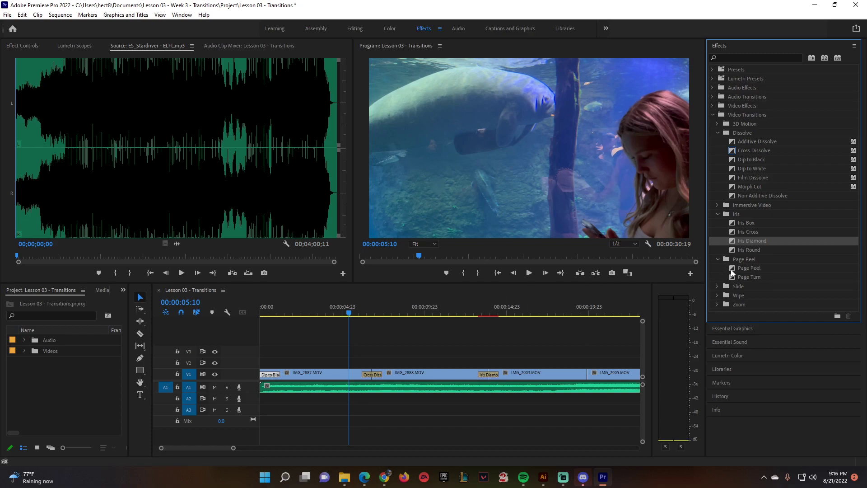
pyautogui.click(717, 286)
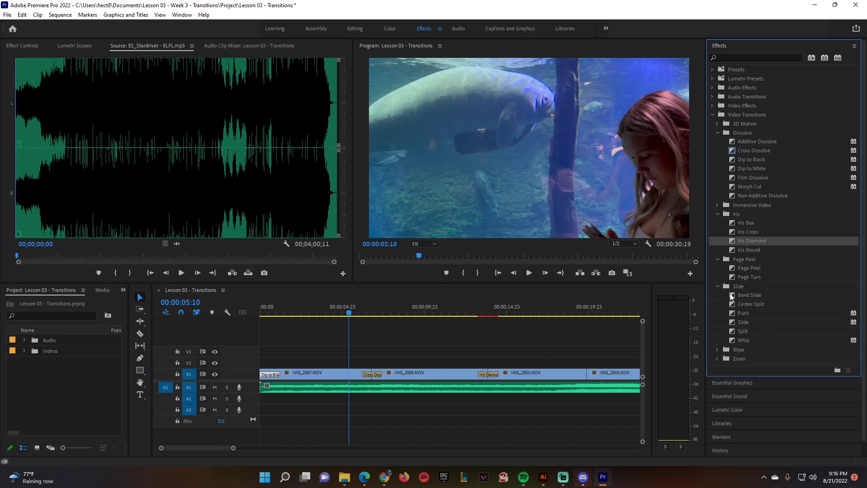
pyautogui.moveTo(732, 316); pyautogui.dragTo(588, 377)
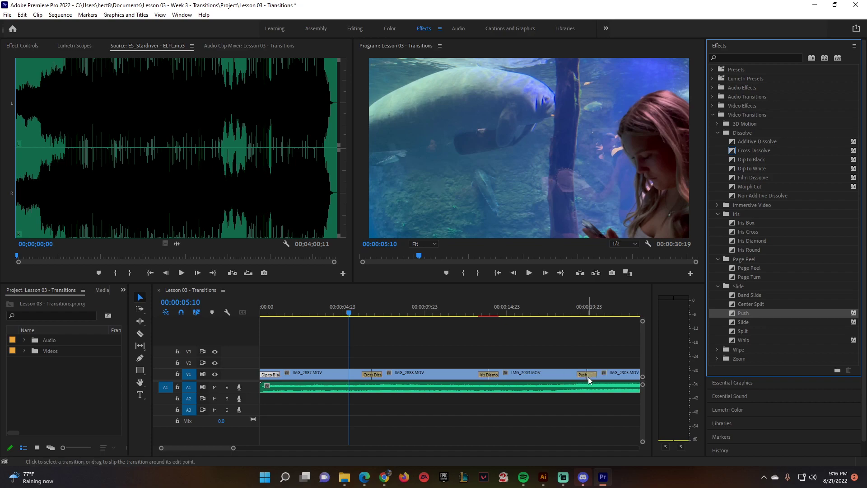
# Play the sequence from just before the Cross Dissolve through to the end to review the transitions
pyautogui.click(356, 311)
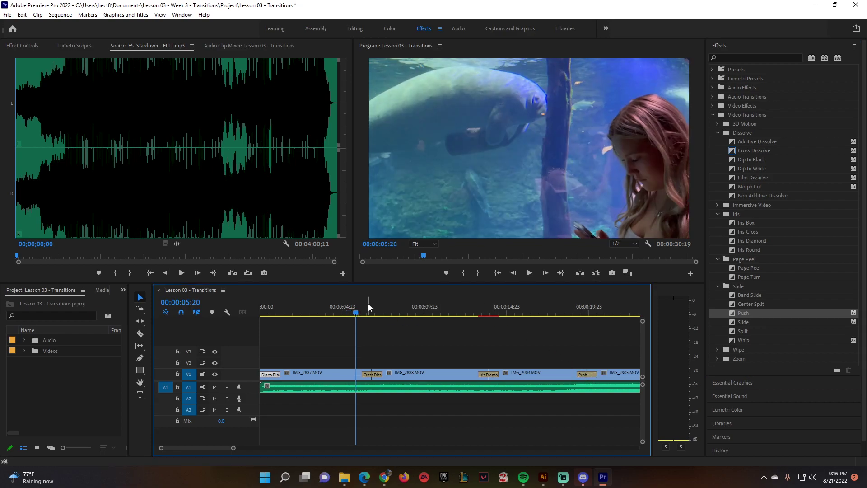
pyautogui.press('space')
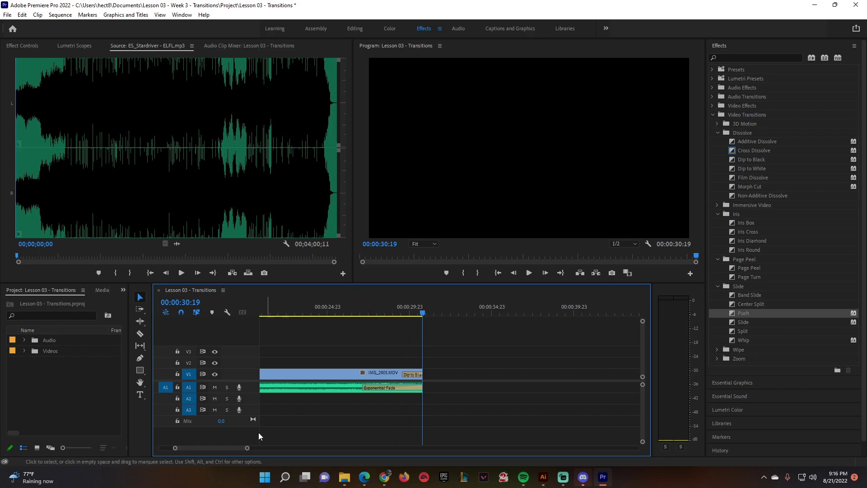
# Extend the end of the A1 music past the video to 00:00:40:08 and play back the extended ending
pyautogui.moveTo(244, 449); pyautogui.dragTo(284, 451)
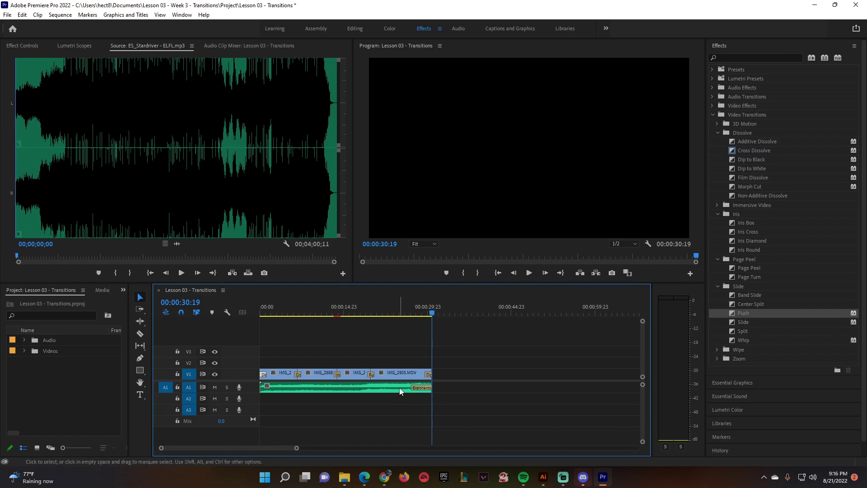
pyautogui.click(400, 388)
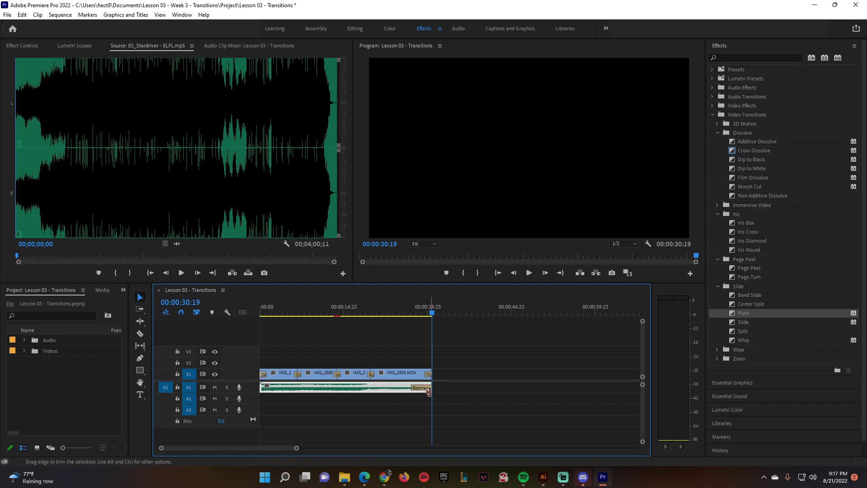
pyautogui.moveTo(429, 391); pyautogui.dragTo(483, 389)
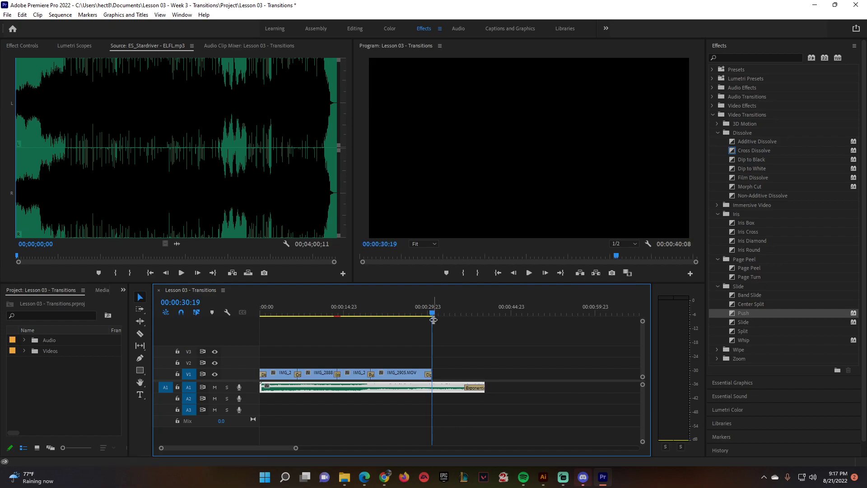
pyautogui.press('space')
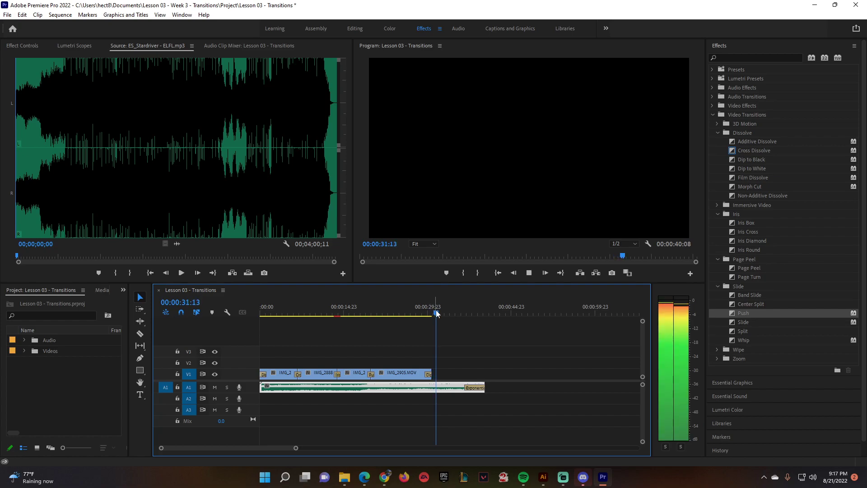
pyautogui.click(456, 312)
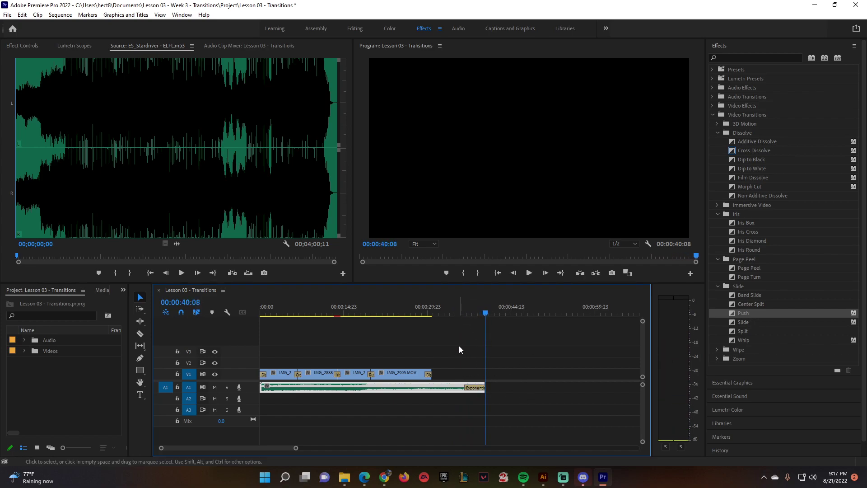
# Move all V1 clips to start about 5 seconds into the sequence, and return the playhead to 00:00:00:00
pyautogui.moveTo(469, 350); pyautogui.dragTo(312, 374)
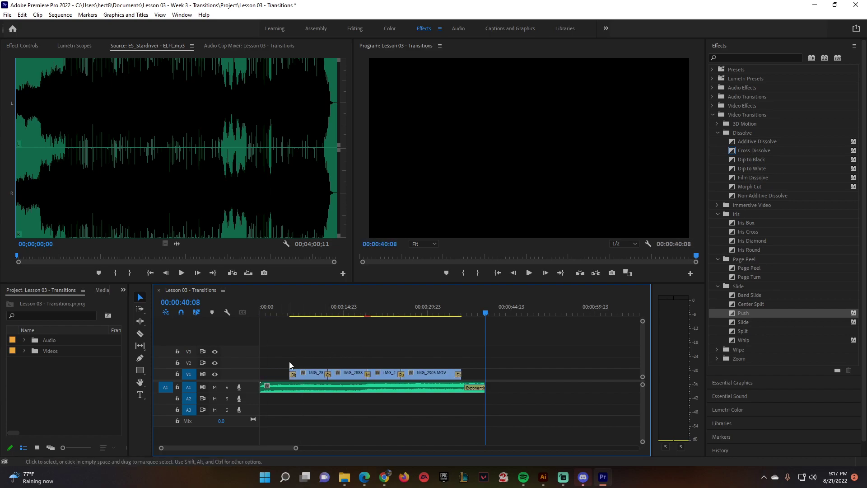
pyautogui.click(261, 313)
pyautogui.press('Home')
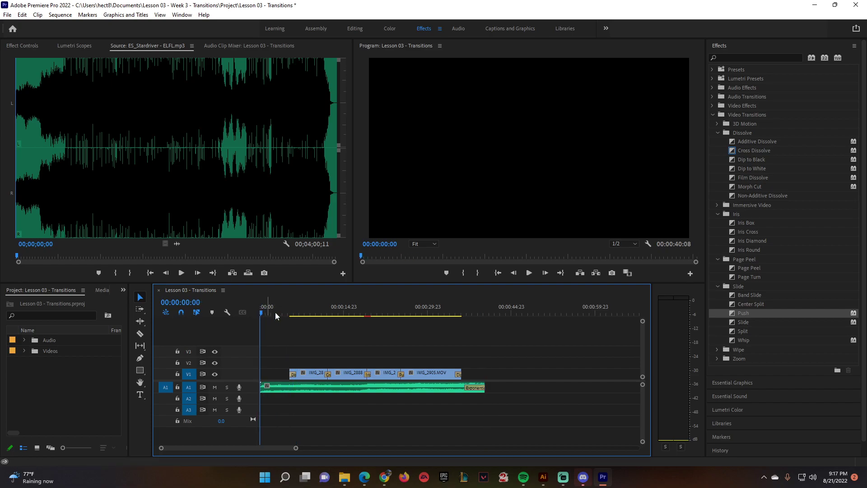
# Add a text title reading "The Fist Life" near the middle of the frame at the sequence start
pyautogui.click(141, 394)
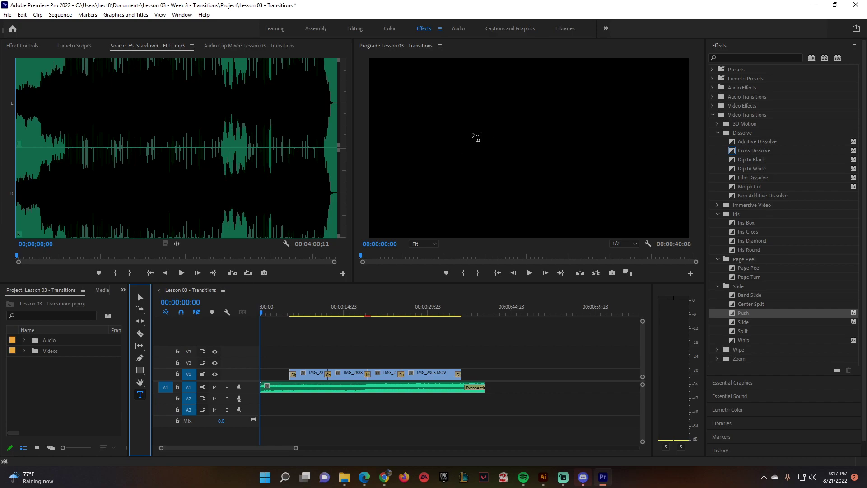
pyautogui.click(486, 153)
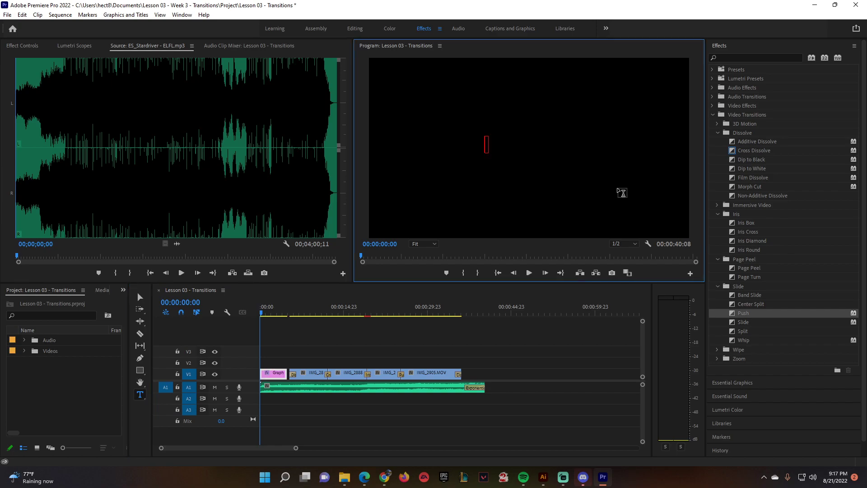
pyautogui.write('The Fist Life')
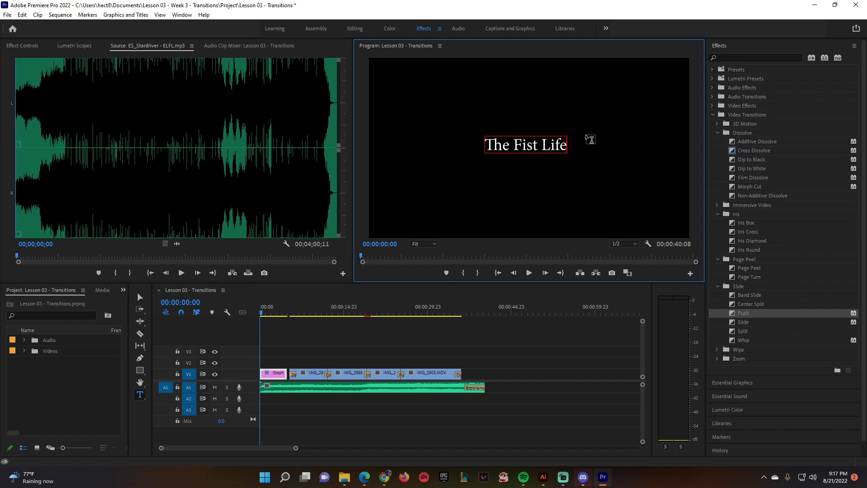
# Change the font of the whole opening title to Nexa Bold
pyautogui.moveTo(566, 145); pyautogui.dragTo(482, 147)
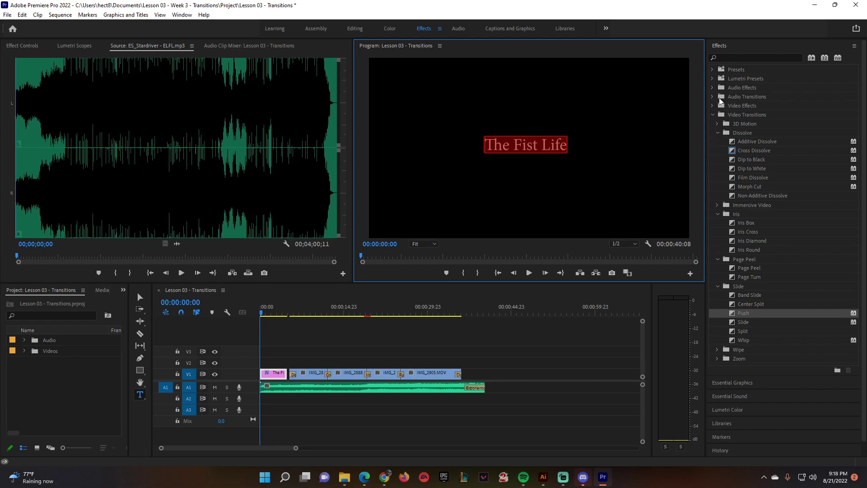
pyautogui.click(715, 115)
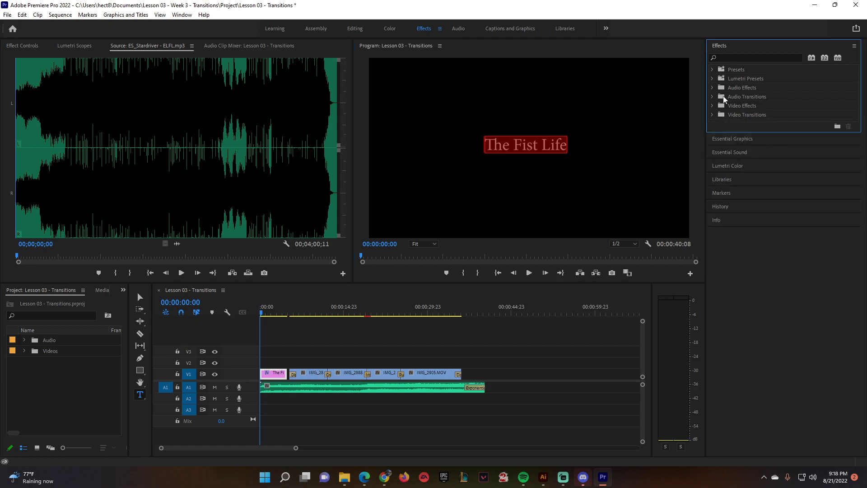
pyautogui.click(723, 47)
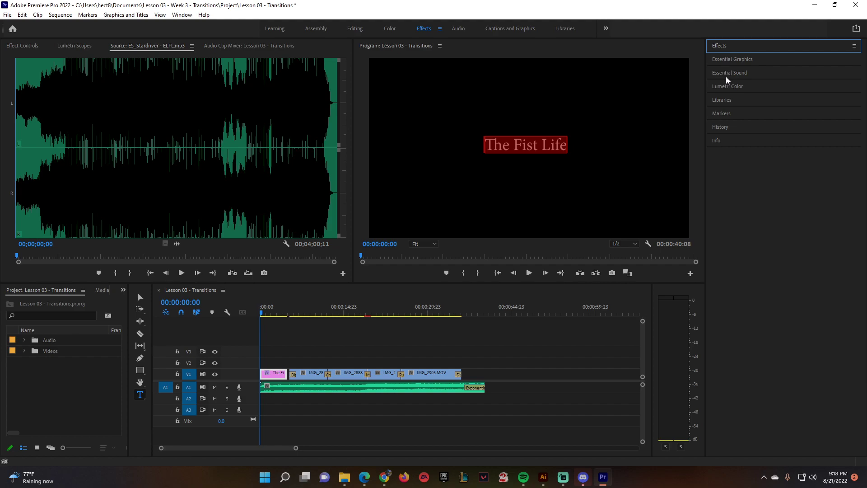
pyautogui.click(732, 60)
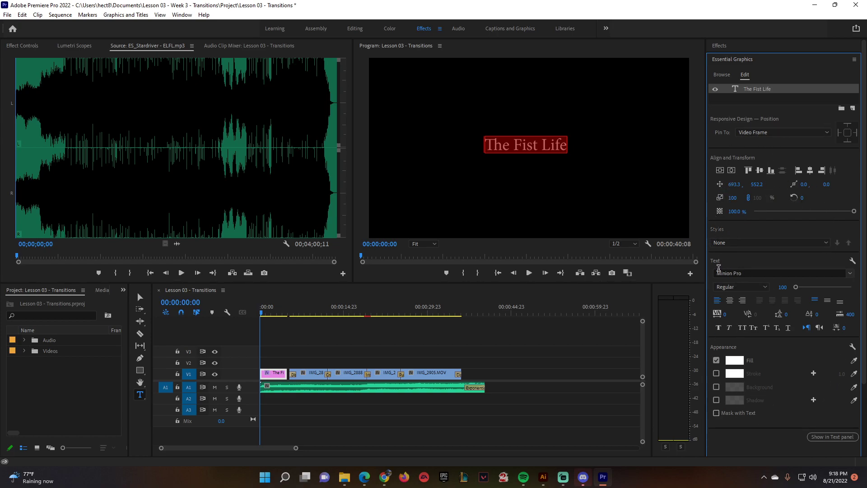
pyautogui.click(850, 273)
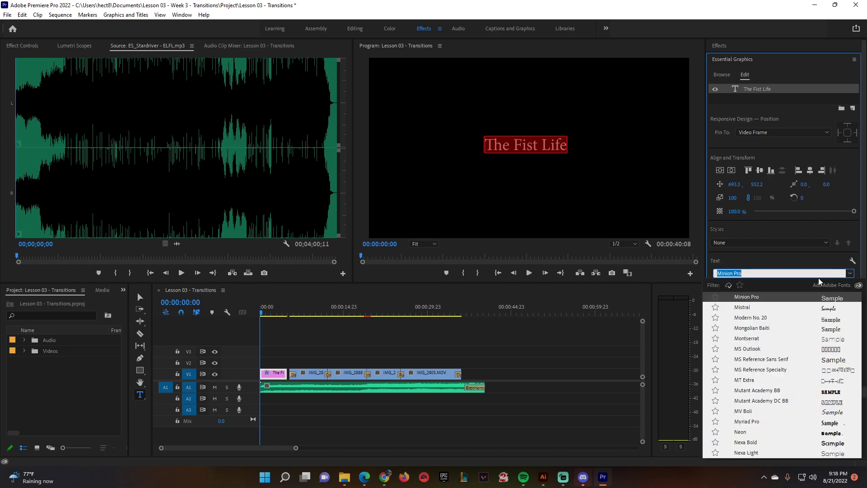
pyautogui.scroll(-4, 752, 372)
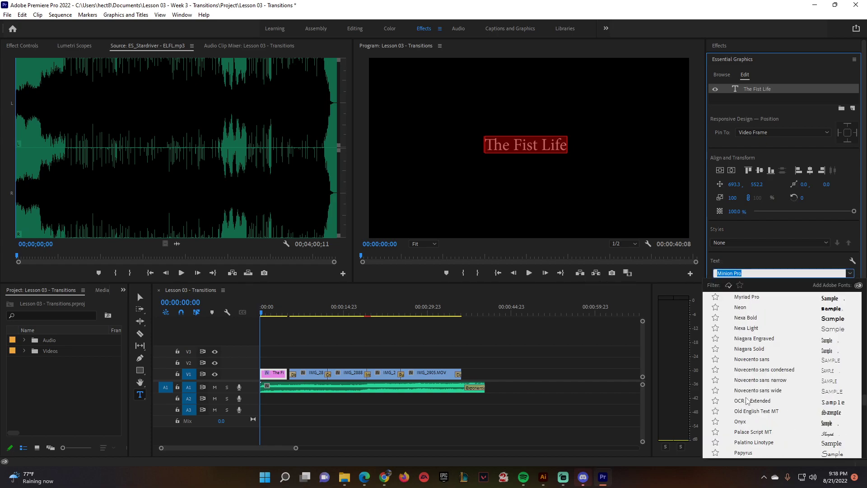
pyautogui.scroll(2, 747, 401)
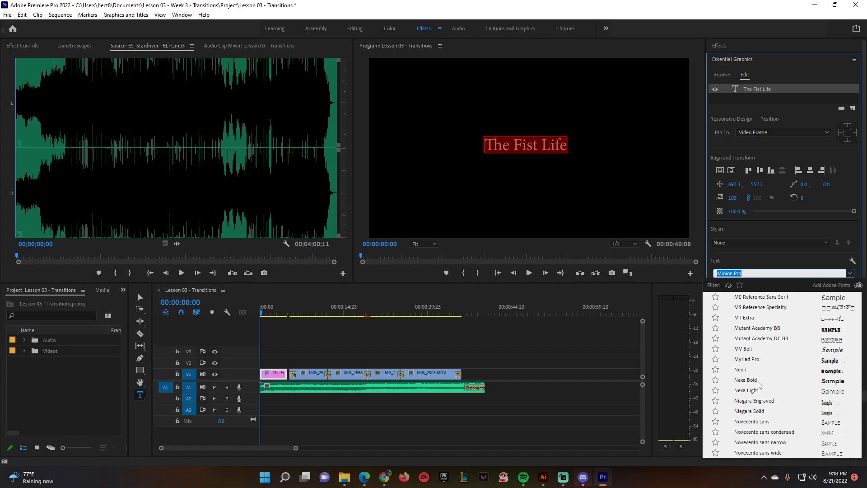
pyautogui.click(759, 382)
# Correct the opening title's wording to read "Fish Life"
pyautogui.click(542, 145)
pyautogui.hotkey('shift', 'Right')
pyautogui.write('h')
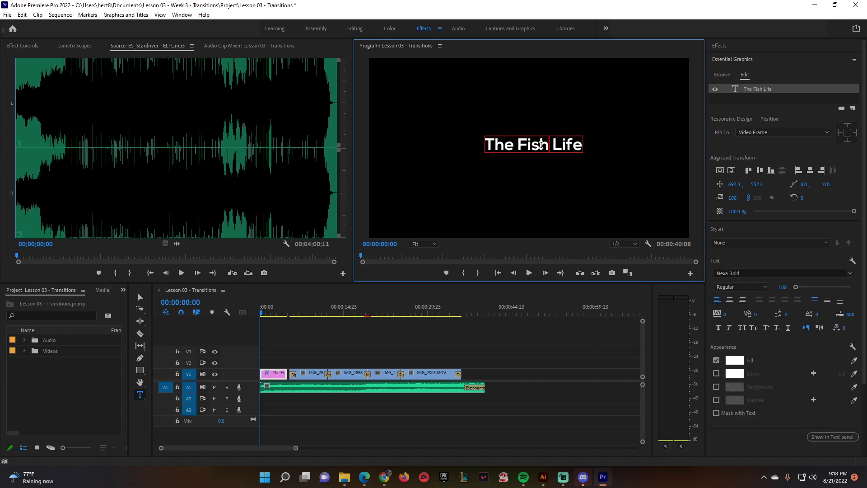
pyautogui.moveTo(518, 144); pyautogui.dragTo(464, 143)
pyautogui.press('BackSpace')
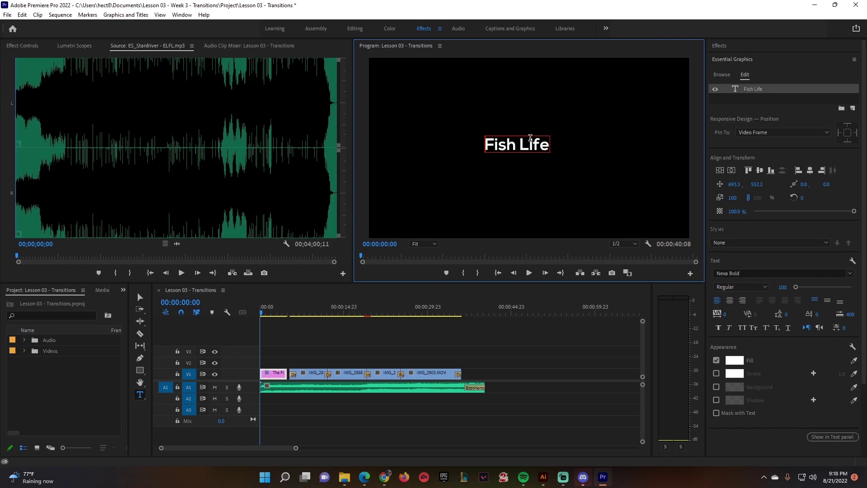
# Try to set the opening title's fill color to light red EA9999
pyautogui.click(735, 360)
pyautogui.moveTo(416, 250)
pyautogui.mouseDown()
pyautogui.moveTo(417, 271)
pyautogui.moveTo(364, 289)
pyautogui.mouseUp()
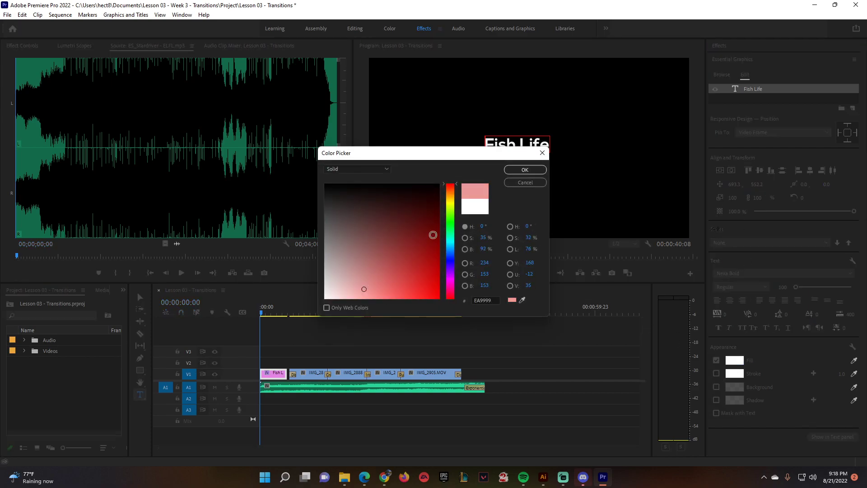
pyautogui.click(526, 169)
# Set the fill color of the entire "Fish Life" text to light purple 807DF2
pyautogui.tripleClick(547, 145)
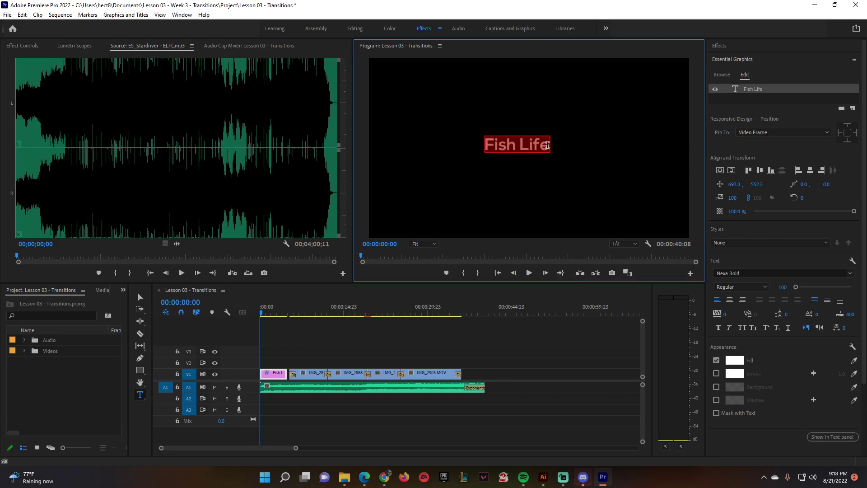
pyautogui.click(734, 360)
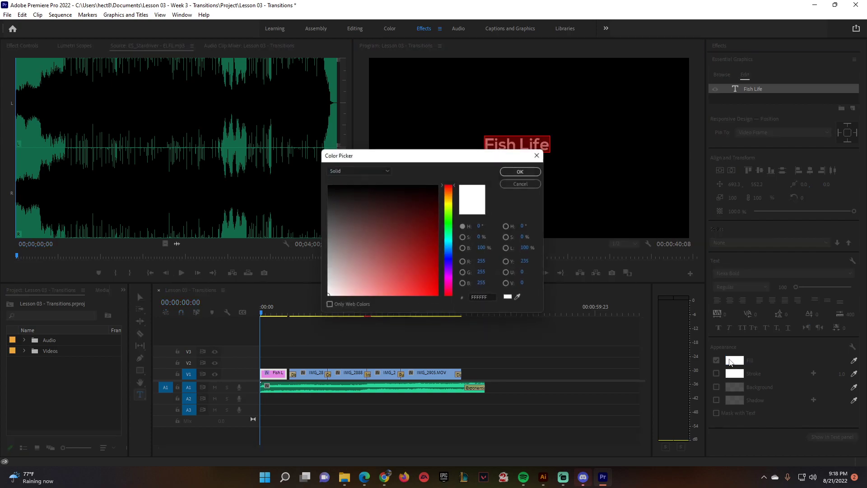
pyautogui.click(451, 261)
pyautogui.moveTo(426, 238)
pyautogui.mouseDown()
pyautogui.moveTo(393, 257)
pyautogui.moveTo(367, 288)
pyautogui.moveTo(379, 293)
pyautogui.mouseUp()
pyautogui.click(522, 169)
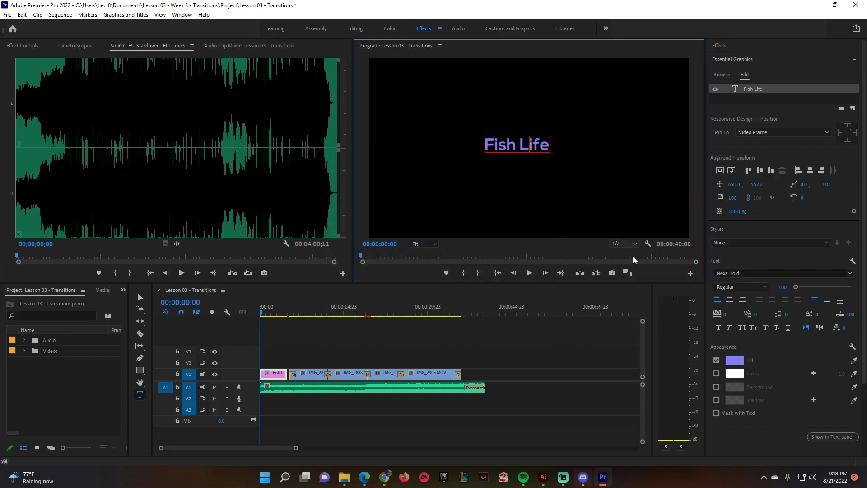
# Add a white stroke with a width of 5.0 to the entire "Fish Life" text
pyautogui.click(716, 375)
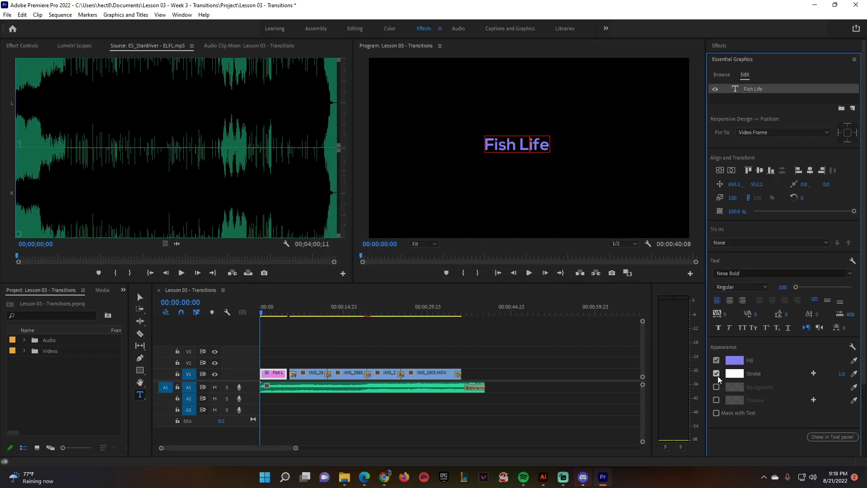
pyautogui.click(841, 374)
pyautogui.click(520, 145)
pyautogui.hotkey('ctrl', 'a')
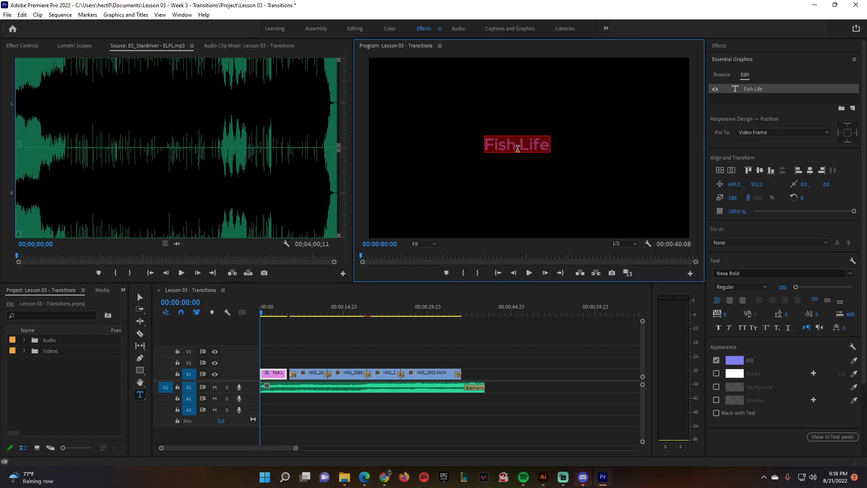
pyautogui.click(716, 374)
pyautogui.click(839, 373)
pyautogui.write('5')
pyautogui.press('Return')
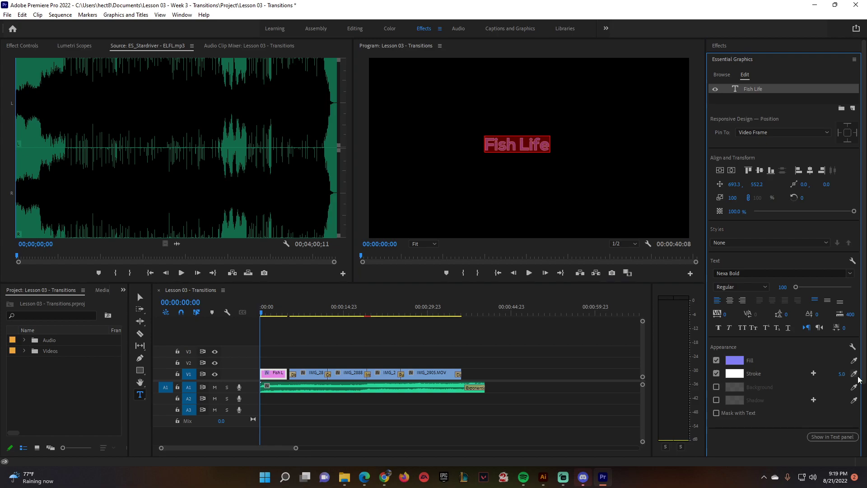
pyautogui.click(511, 146)
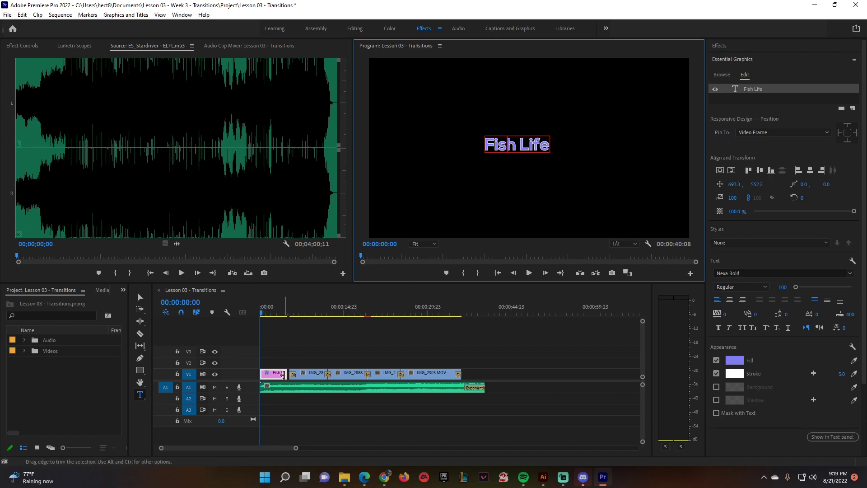
# Trim the end of the "Fish Life" title clip to about 4.5 seconds, leaving a gap before IMG_2887.MOV
pyautogui.moveTo(285, 375); pyautogui.dragTo(290, 375)
pyautogui.moveTo(291, 304); pyautogui.dragTo(284, 305)
pyautogui.moveTo(289, 375); pyautogui.dragTo(283, 375)
pyautogui.moveTo(284, 310); pyautogui.dragTo(276, 311)
pyautogui.moveTo(296, 447); pyautogui.dragTo(229, 448)
pyautogui.moveTo(331, 378)
pyautogui.mouseDown()
pyautogui.moveTo(354, 374)
pyautogui.moveTo(342, 373)
pyautogui.mouseUp()
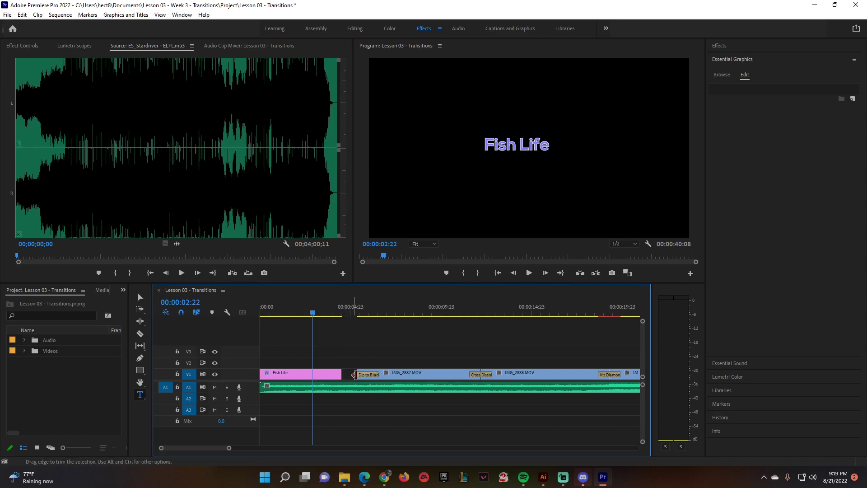
# Add a Dip to Black transition to the start of the "Fish Life" title and preview it from the sequence start
pyautogui.click(723, 46)
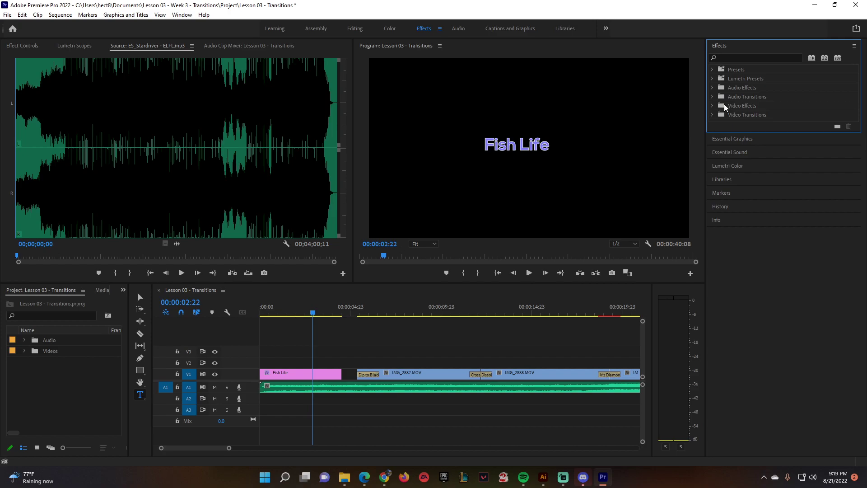
pyautogui.click(713, 114)
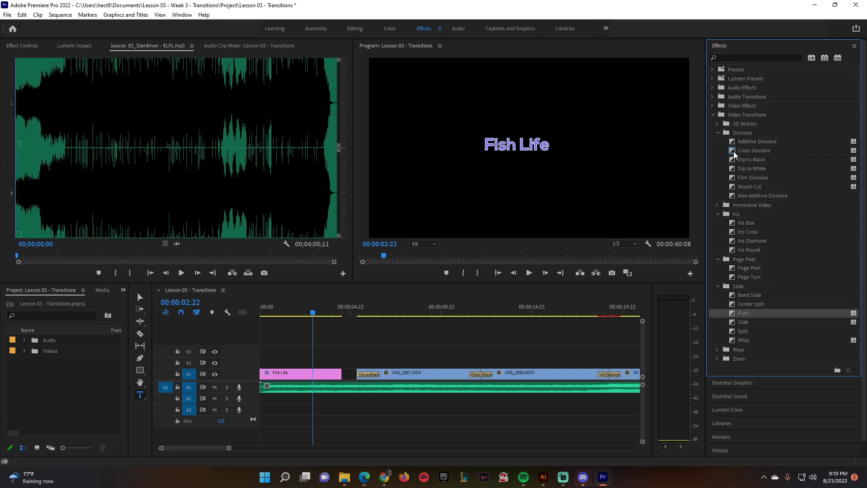
pyautogui.moveTo(735, 159); pyautogui.dragTo(261, 374)
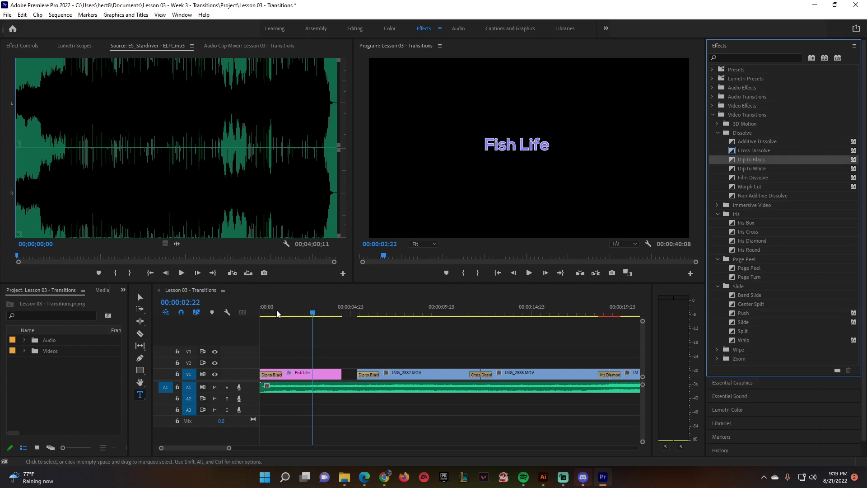
pyautogui.press('Home')
pyautogui.press('space')
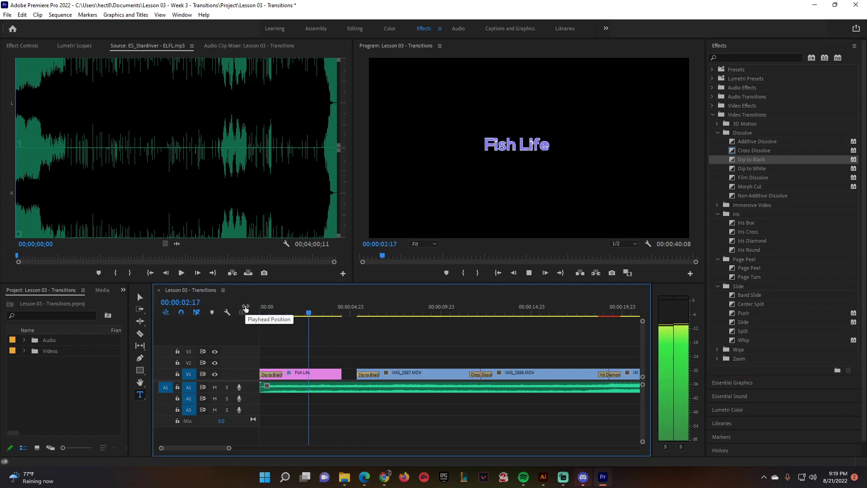
pyautogui.press('space')
# Apply Dip to Black to the end of the "Fish Life" title, meeting IMG_2887.MOV, and play back the opening
pyautogui.moveTo(734, 160); pyautogui.dragTo(356, 376)
pyautogui.moveTo(324, 308); pyautogui.dragTo(253, 317)
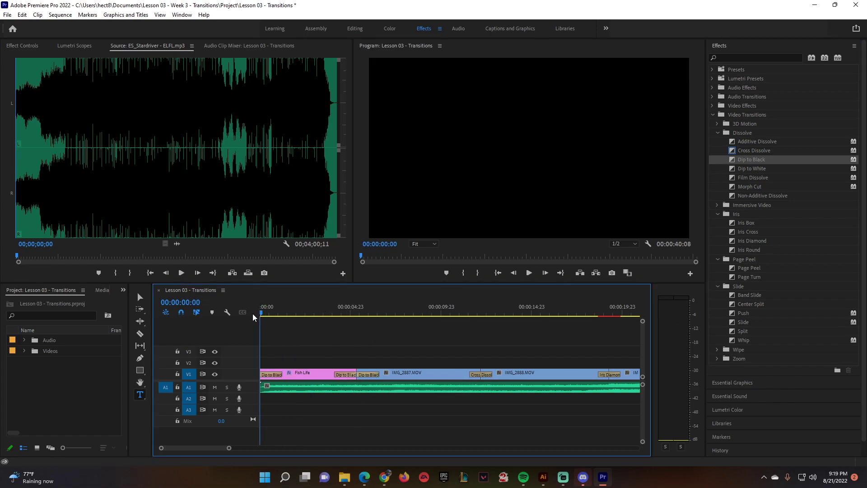
pyautogui.press('space')
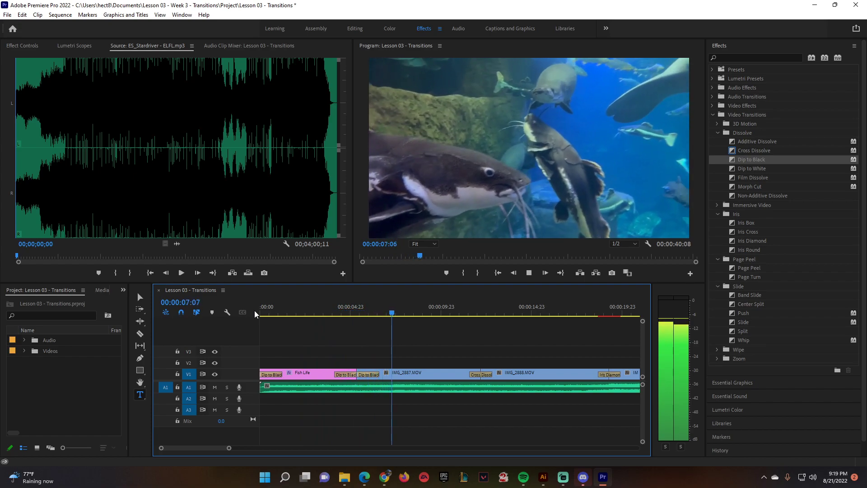
pyautogui.press('space')
# Add a text title reading "Thanks For Watching" at 00:00:36:15, just after the last video clip
pyautogui.moveTo(217, 448); pyautogui.dragTo(238, 448)
pyautogui.click(329, 312)
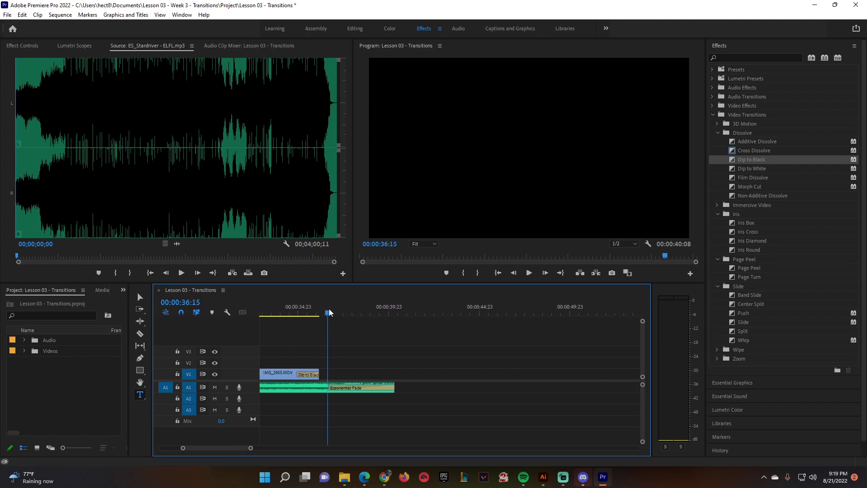
pyautogui.click(485, 151)
pyautogui.click(485, 151)
pyautogui.write('Tha')
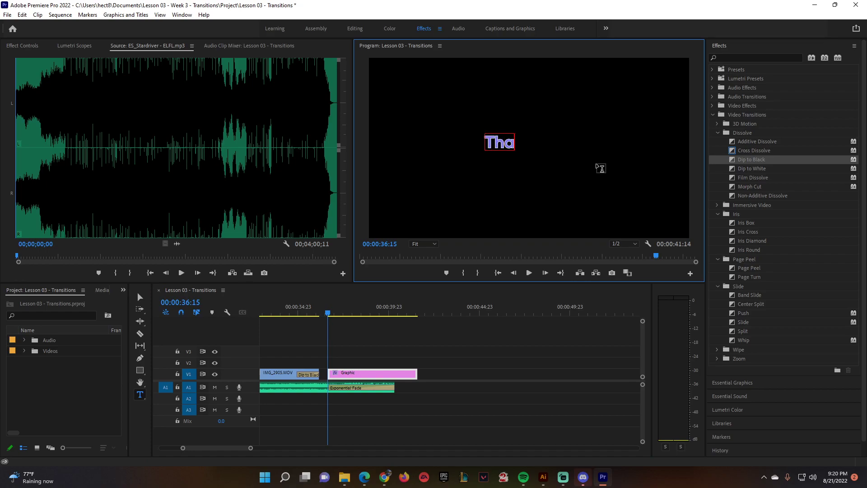
pyautogui.write('nks For Watching')
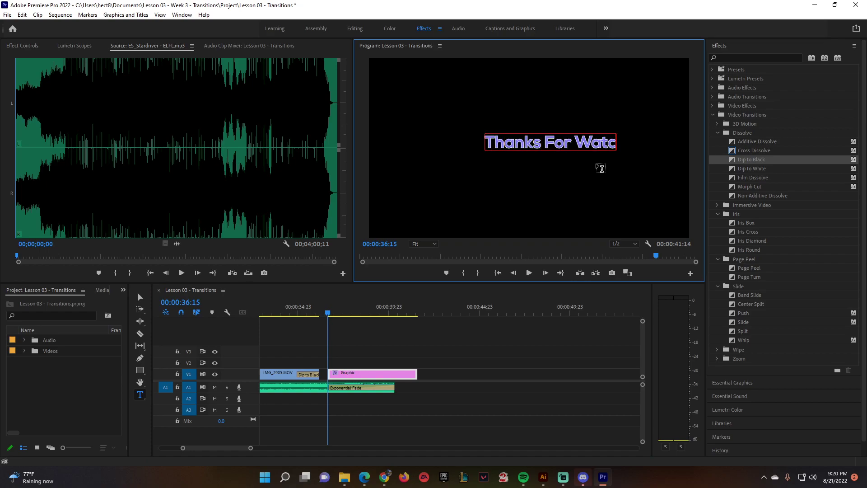
# Set the "Thanks For Watching" text's fill to white FFFFFF and turn off its stroke
pyautogui.moveTo(487, 144); pyautogui.dragTo(648, 143)
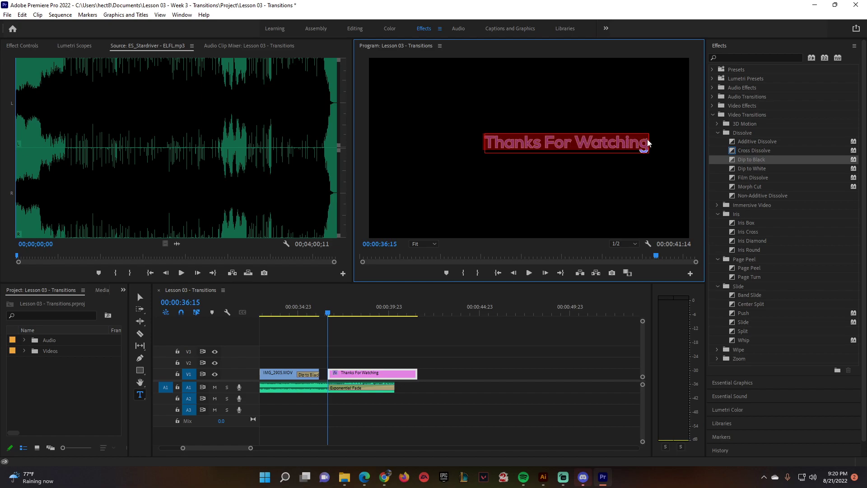
pyautogui.click(723, 47)
pyautogui.click(744, 60)
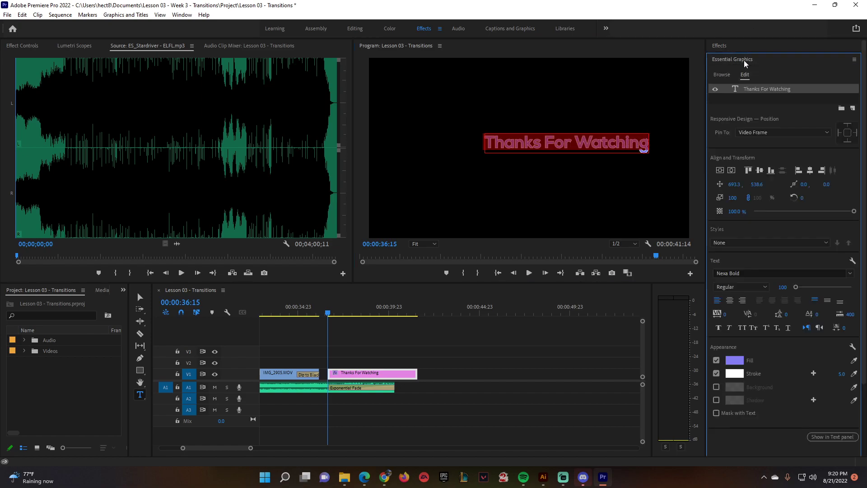
pyautogui.click(733, 361)
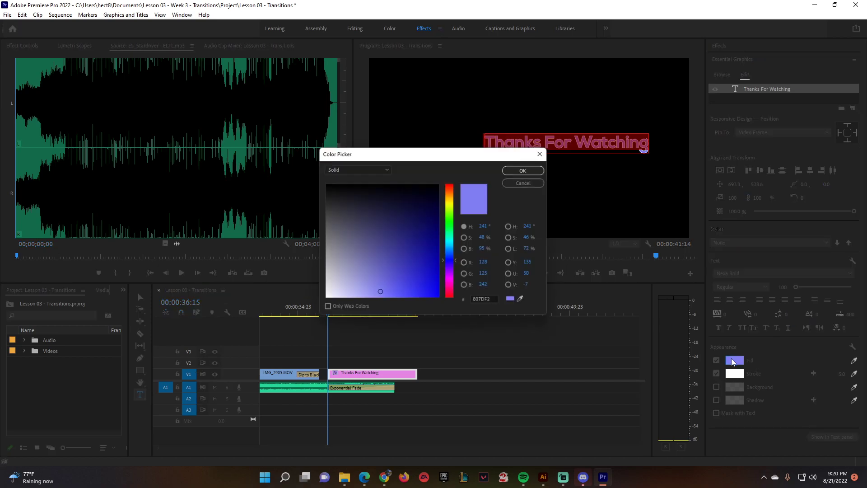
pyautogui.moveTo(382, 266); pyautogui.dragTo(312, 308)
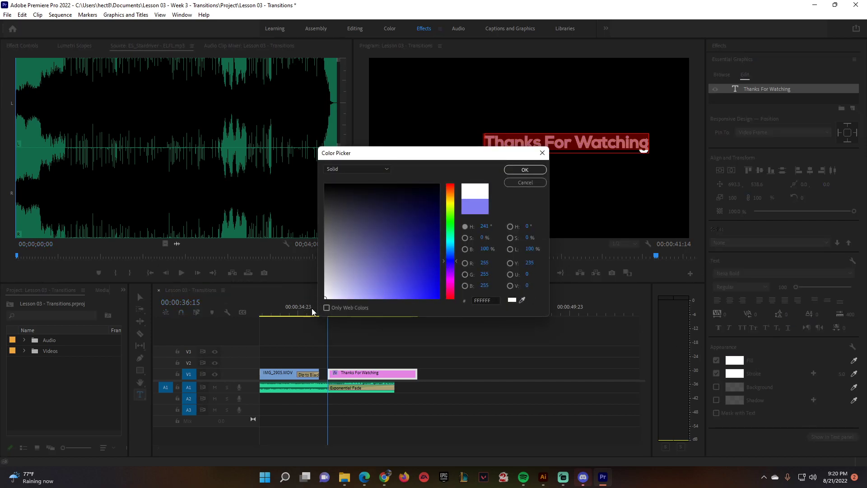
pyautogui.click(525, 170)
pyautogui.click(716, 373)
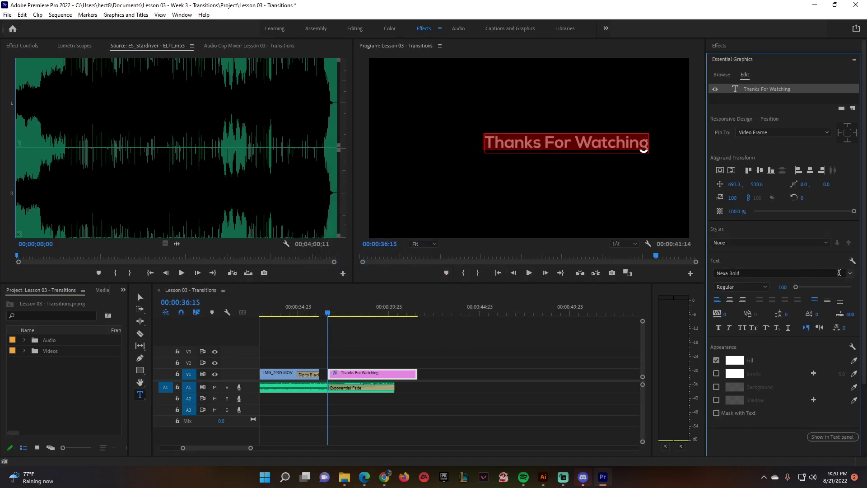
# Change the closing title's font to Request Personal Use
pyautogui.click(837, 273)
pyautogui.scroll(-3, 770, 395)
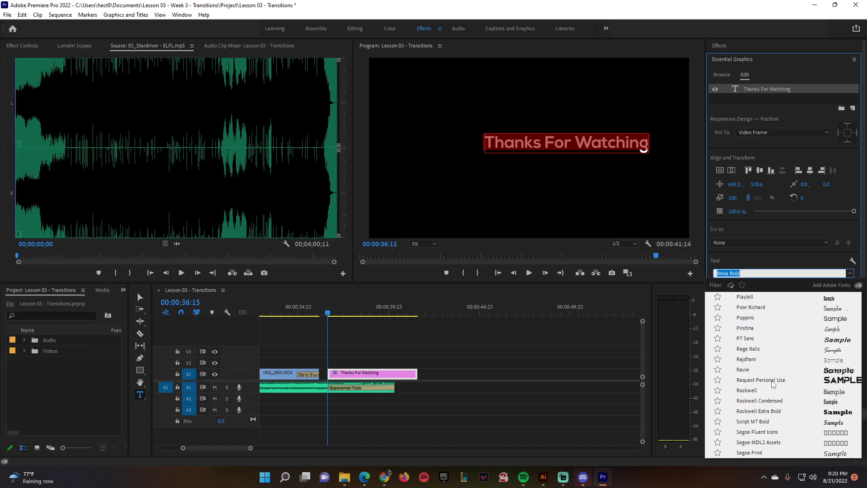
pyautogui.click(760, 380)
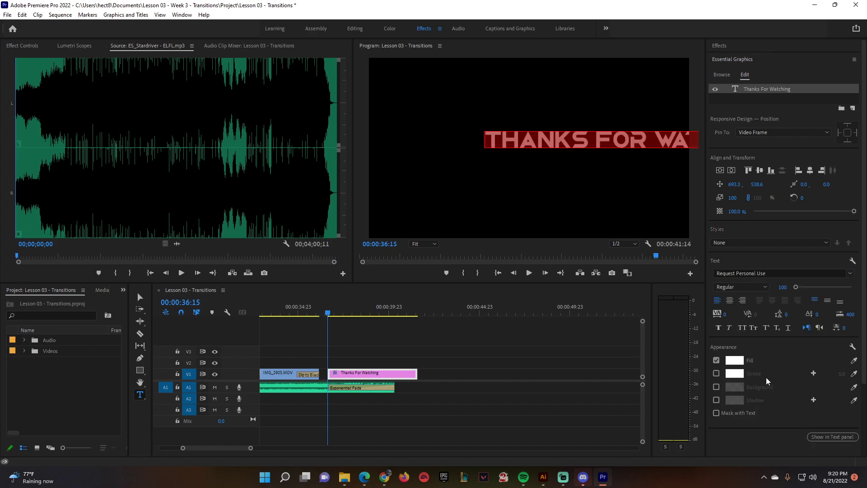
# Center the closing title in the frame and fit its clip from the end of IMG_2905.MOV to the music's end at 00:00:40:08
pyautogui.click(139, 298)
pyautogui.moveTo(557, 142); pyautogui.dragTo(446, 148)
pyautogui.click(371, 373)
pyautogui.moveTo(380, 378)
pyautogui.mouseDown()
pyautogui.moveTo(373, 378)
pyautogui.moveTo(403, 377)
pyautogui.moveTo(394, 378)
pyautogui.mouseUp()
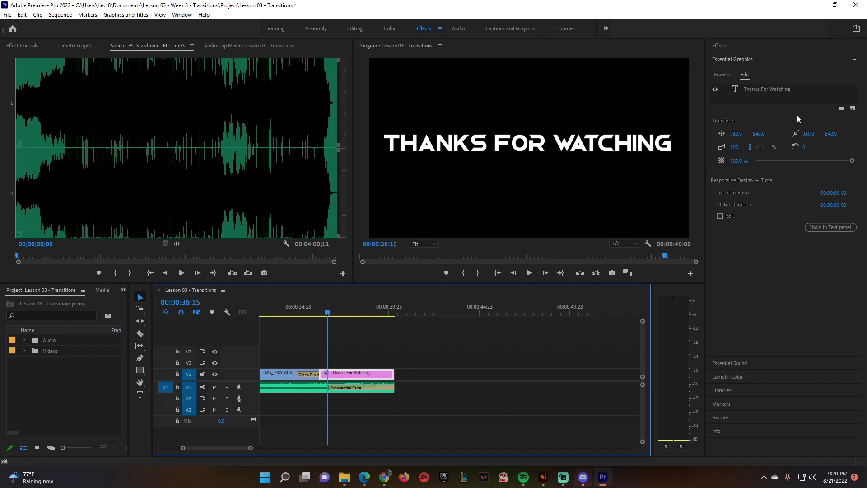
# Apply the Dip to Black transition to the end of the "Thanks For Watching" title clip
pyautogui.click(721, 45)
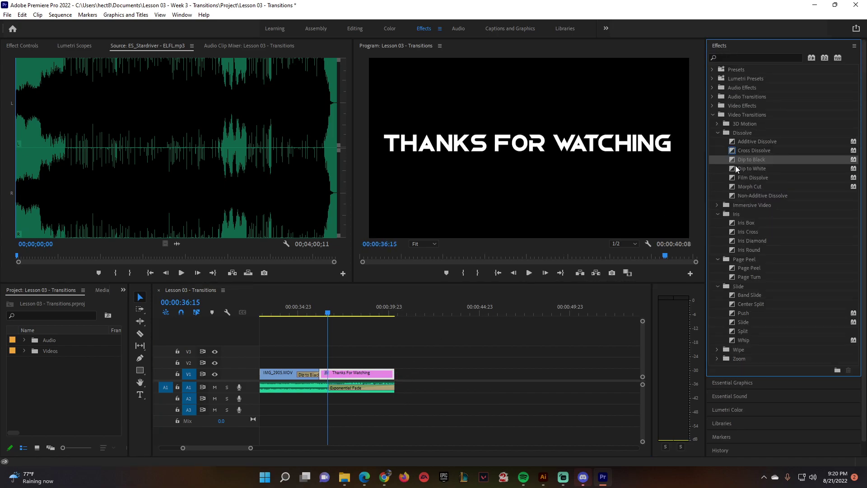
pyautogui.moveTo(651, 190); pyautogui.dragTo(384, 374)
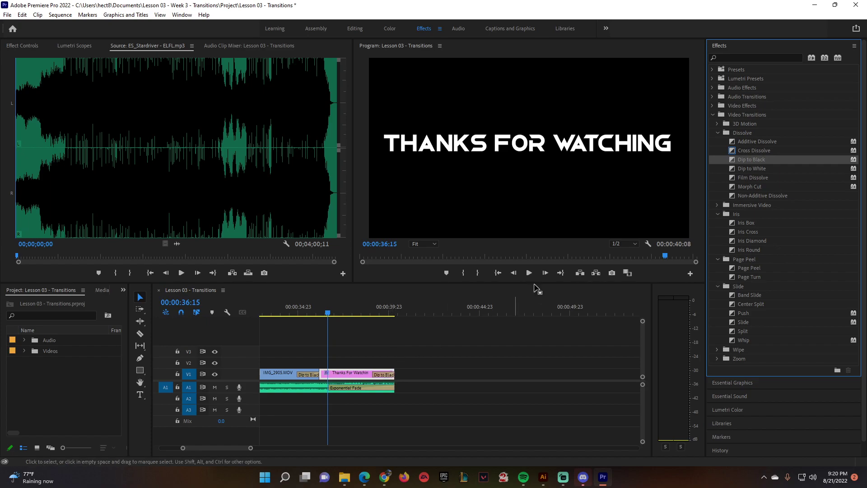
pyautogui.moveTo(570, 232); pyautogui.dragTo(329, 377)
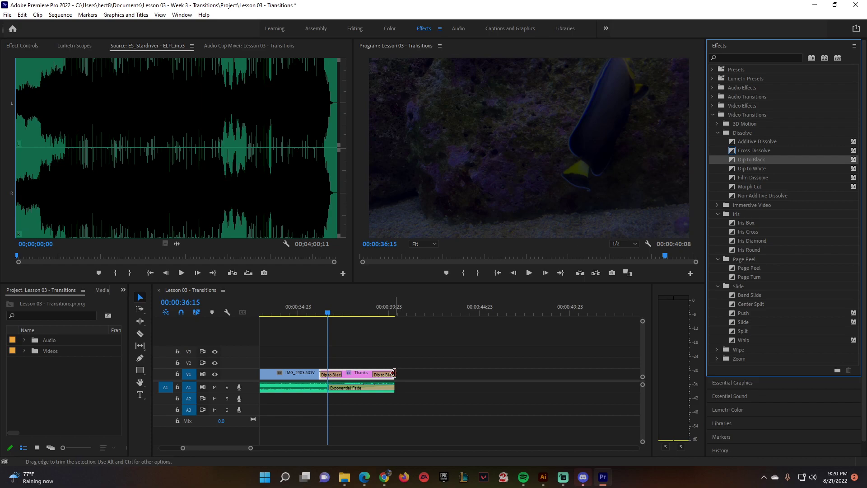
pyautogui.moveTo(393, 374); pyautogui.dragTo(407, 375)
pyautogui.moveTo(343, 313); pyautogui.dragTo(287, 315)
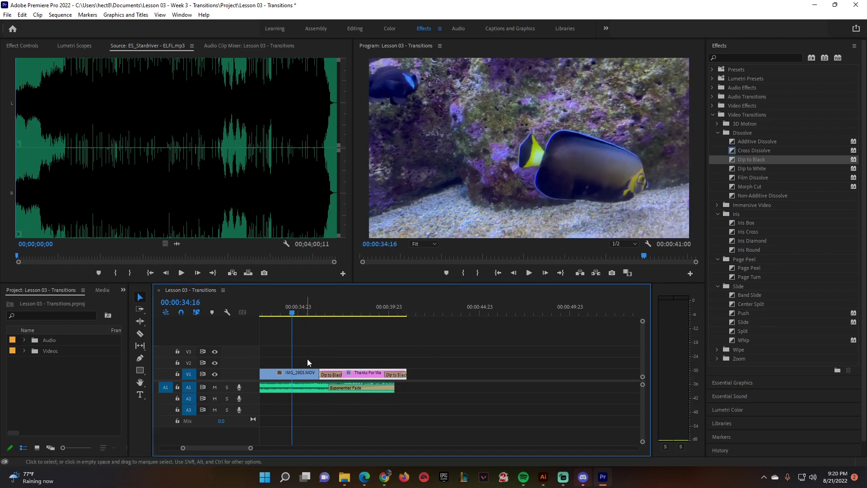
pyautogui.moveTo(378, 375); pyautogui.dragTo(392, 368)
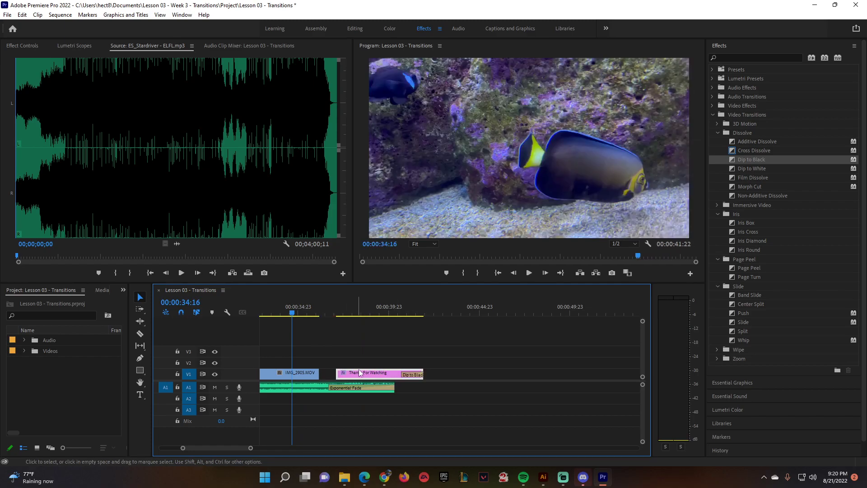
pyautogui.hotkey('ctrl', 'z')
pyautogui.hotkey('ctrl', 'z')
pyautogui.hotkey('ctrl', 'z')
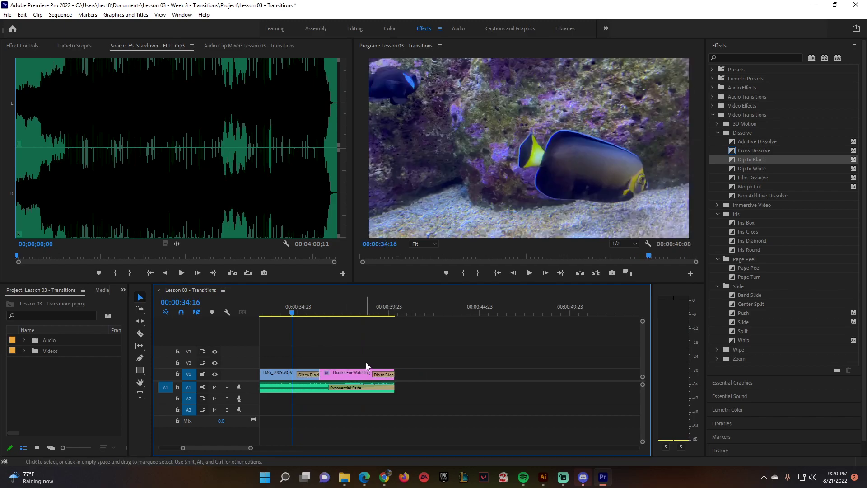
# Add Dip to Black to the closing title's start, place the title directly after IMG_2905.MOV ending at 00:00:41:02, and play the ending
pyautogui.moveTo(343, 373); pyautogui.dragTo(367, 373)
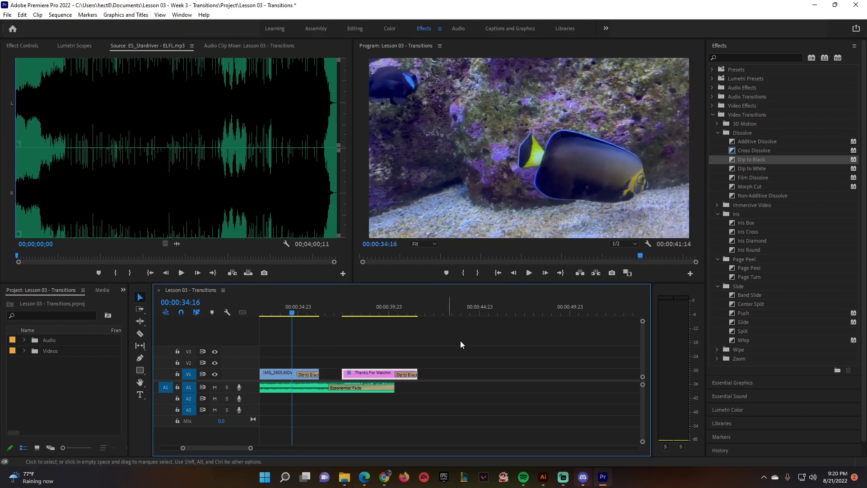
pyautogui.moveTo(738, 160); pyautogui.dragTo(408, 374)
pyautogui.moveTo(301, 311); pyautogui.dragTo(287, 307)
pyautogui.click(278, 302)
pyautogui.press('space')
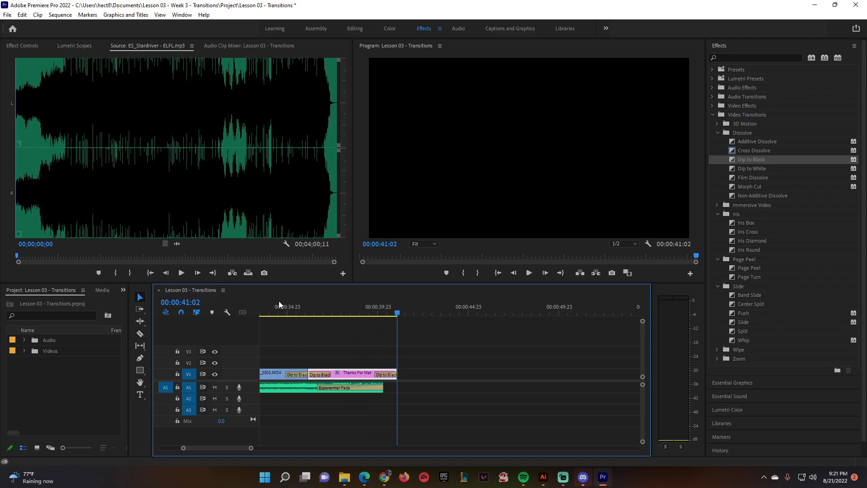
pyautogui.moveTo(251, 448); pyautogui.dragTo(311, 448)
pyautogui.moveTo(379, 312); pyautogui.dragTo(451, 308)
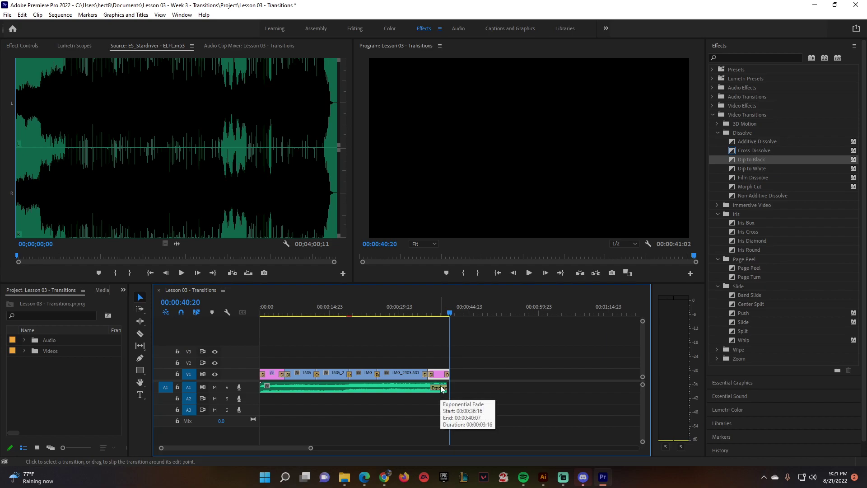
pyautogui.click(348, 312)
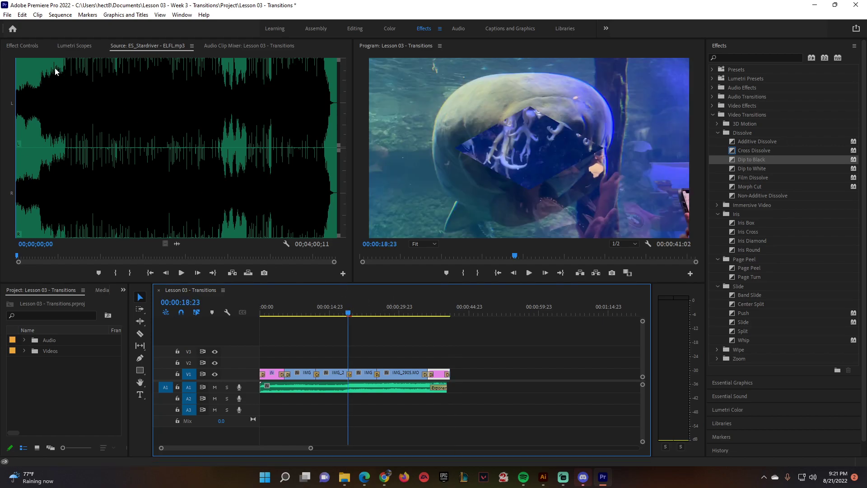
pyautogui.click(7, 15)
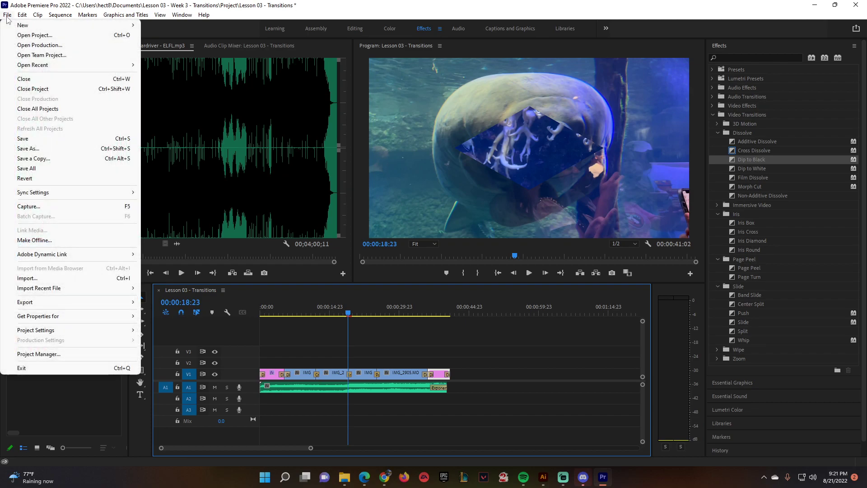
pyautogui.click(248, 13)
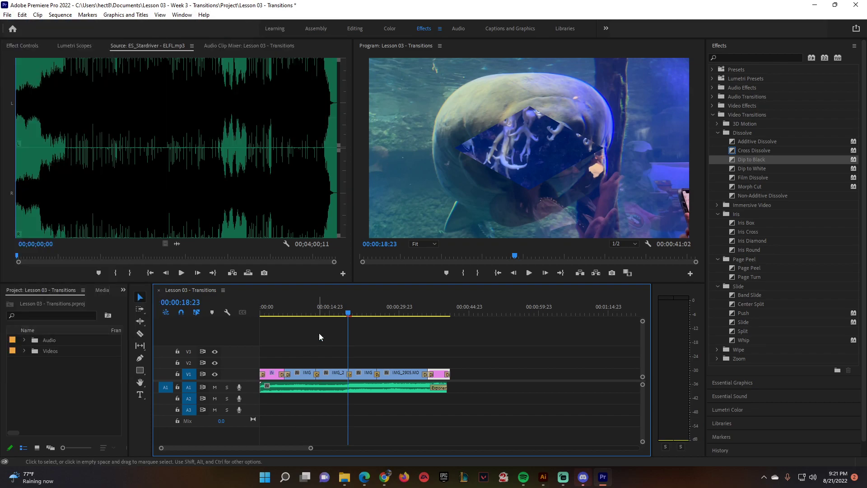
pyautogui.click(71, 393)
pyautogui.click(232, 246)
pyautogui.click(379, 207)
pyautogui.click(370, 292)
pyautogui.click(79, 368)
pyautogui.click(108, 250)
pyautogui.click(358, 256)
pyautogui.click(427, 330)
# Mark the sequence's Out point at 00:00:40:22, near the end of the closing title
pyautogui.moveTo(366, 308); pyautogui.dragTo(449, 305)
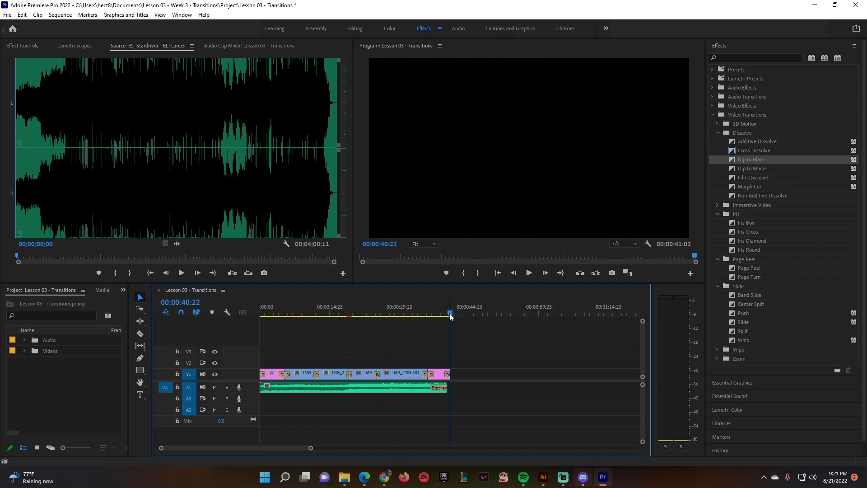
pyautogui.rightClick(450, 313)
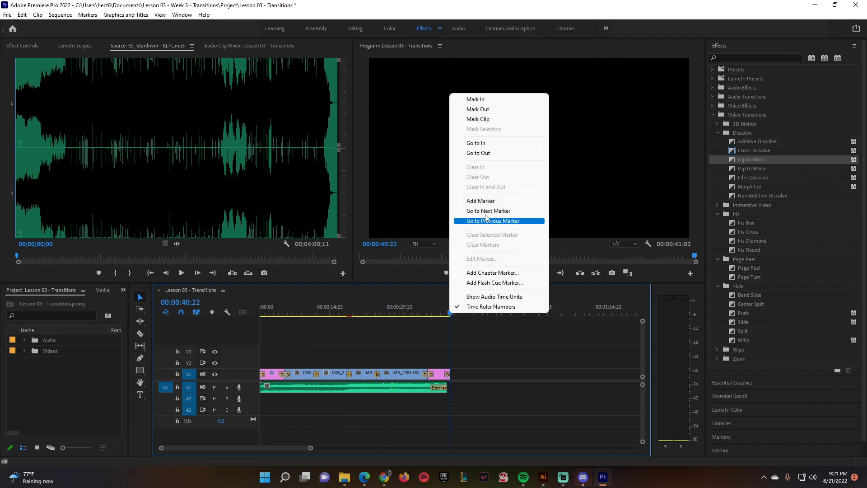
pyautogui.click(492, 109)
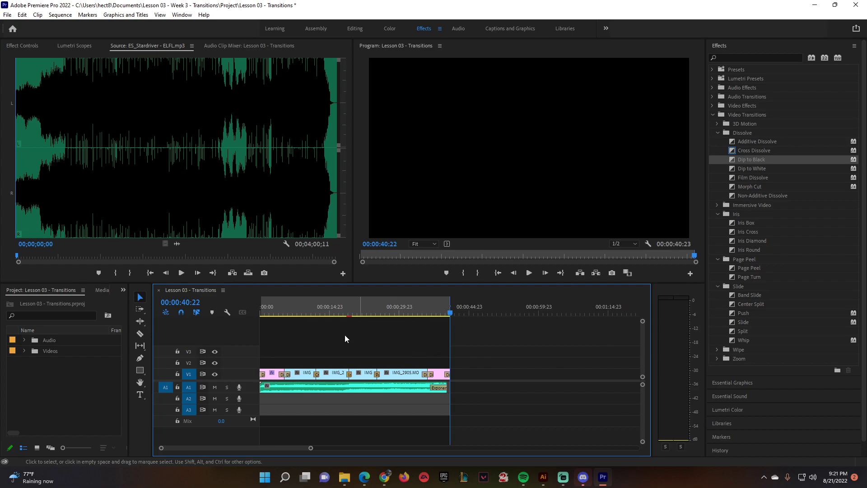
# Open the media export settings for the marked sequence and set the format to H.264
pyautogui.click(7, 16)
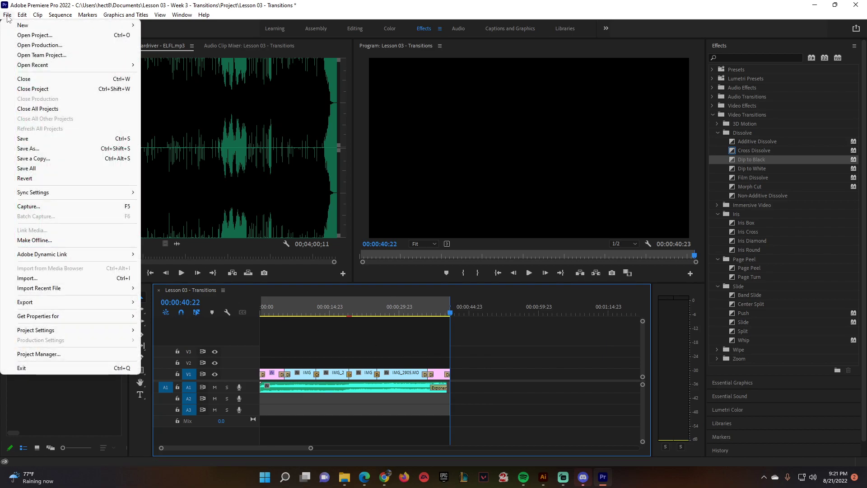
pyautogui.moveTo(36, 303)
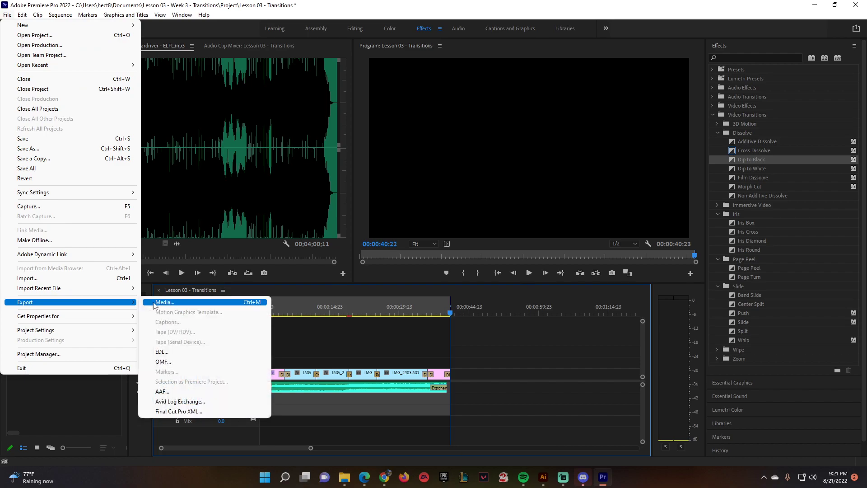
pyautogui.click(154, 304)
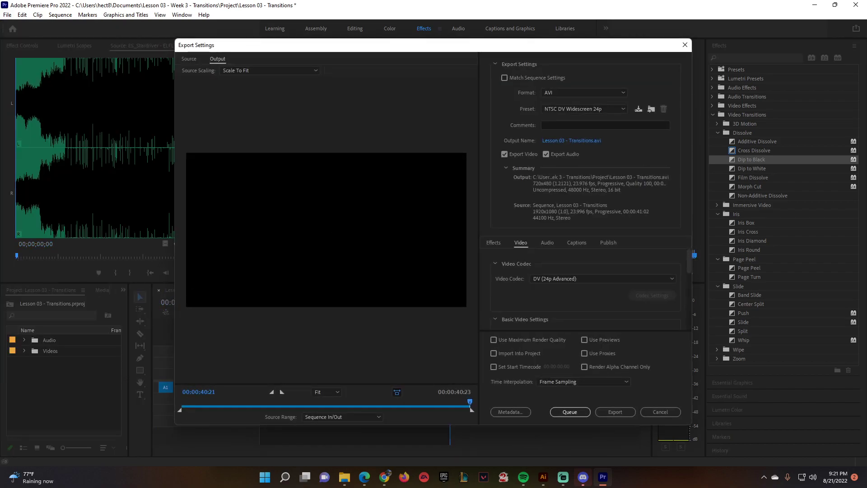
pyautogui.click(562, 93)
pyautogui.click(585, 221)
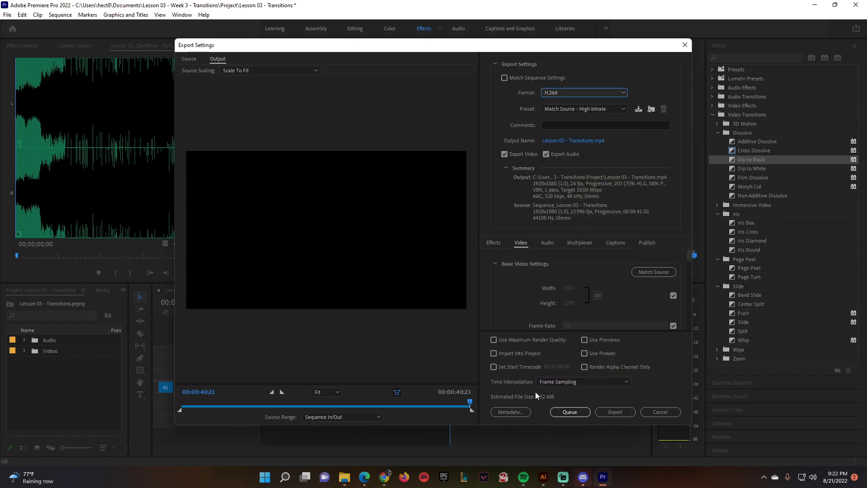
# Set the output to Lesson 03 - Transitions.mp4 in the Documents folder "Lesson 03 - Week 3 - Transitions" and export the video
pyautogui.click(574, 142)
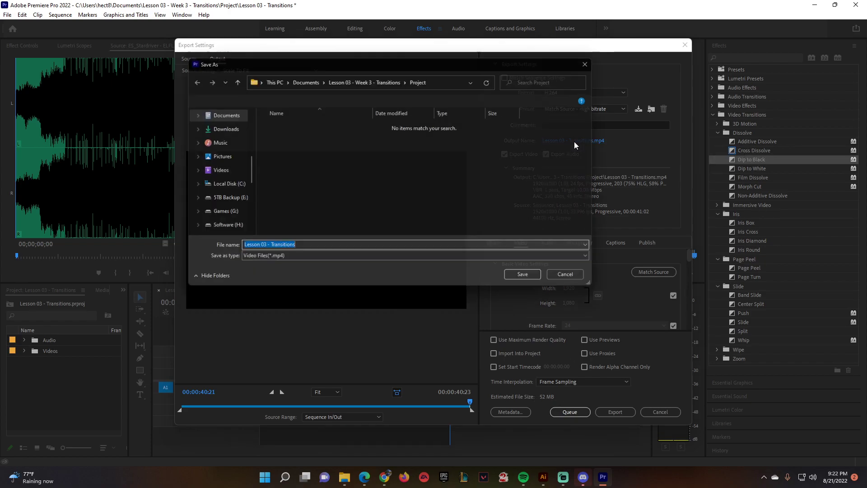
pyautogui.click(302, 77)
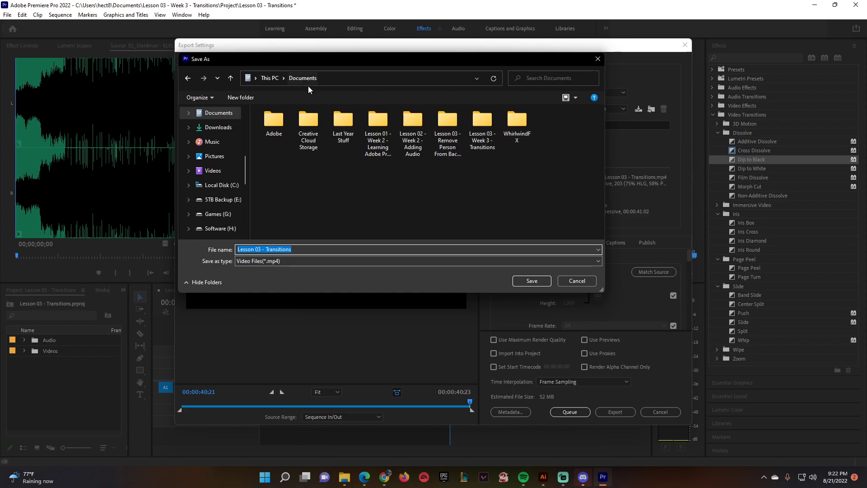
pyautogui.doubleClick(483, 122)
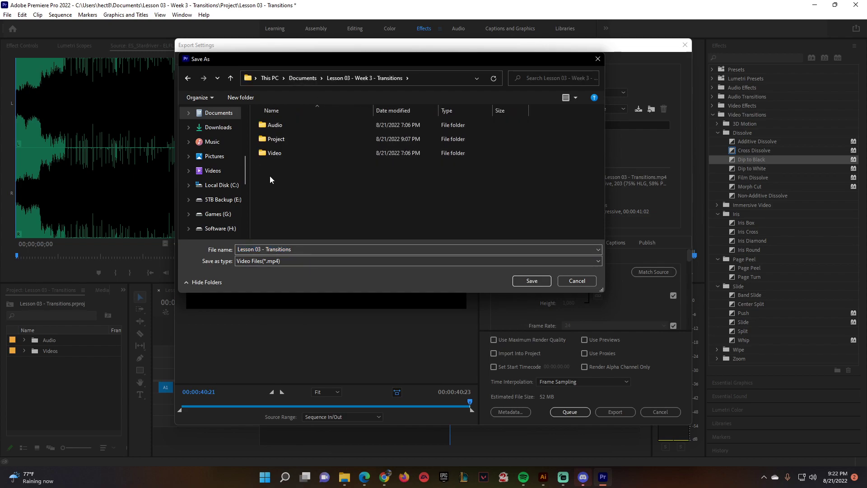
pyautogui.click(532, 280)
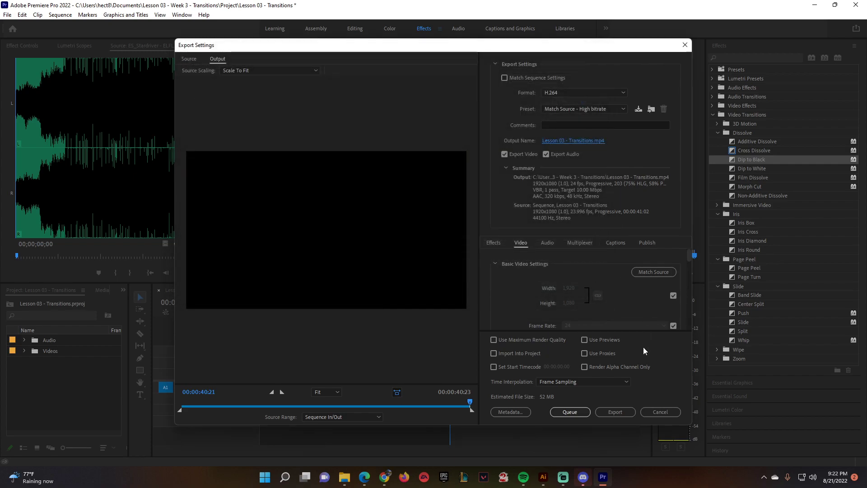
pyautogui.click(613, 412)
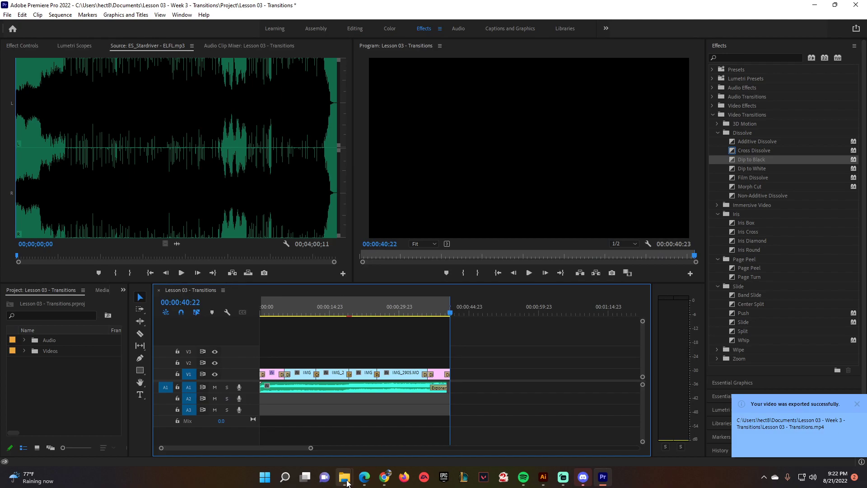
# Switch to File Explorer and select the exported Lesson 03 - Transitions video in the "Lesson 03 - Week 3 - Transitions" folder
pyautogui.click(347, 482)
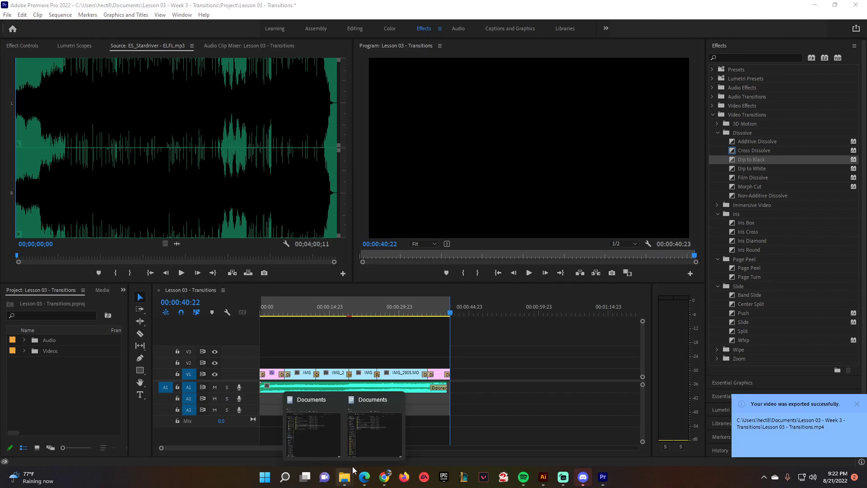
pyautogui.click(379, 446)
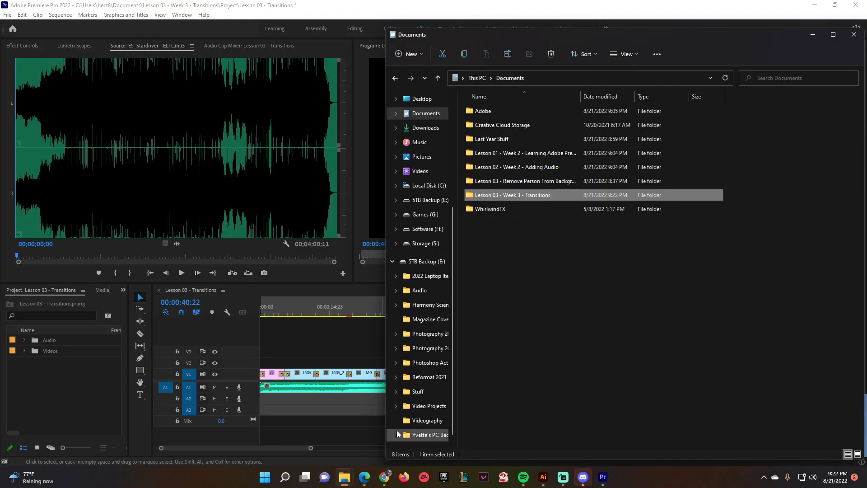
pyautogui.doubleClick(522, 197)
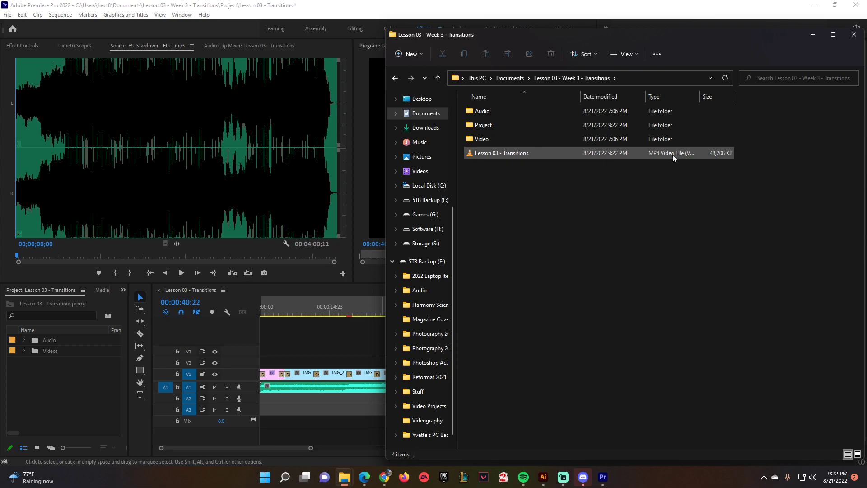
pyautogui.click(513, 155)
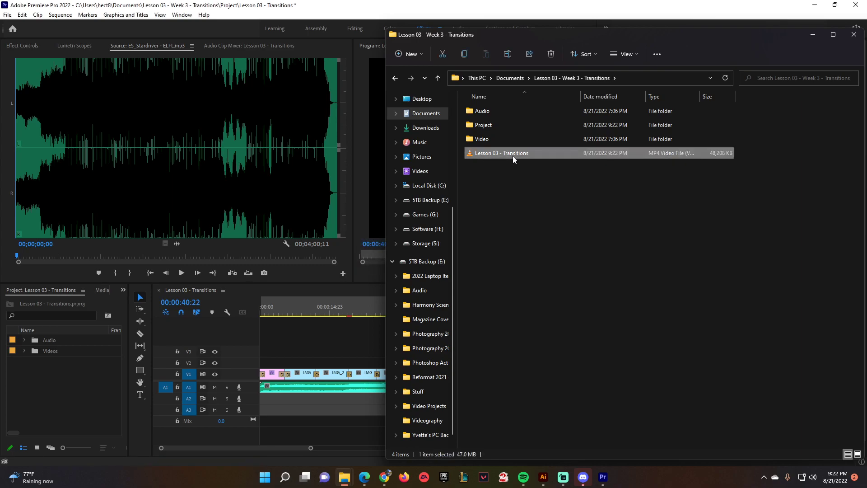